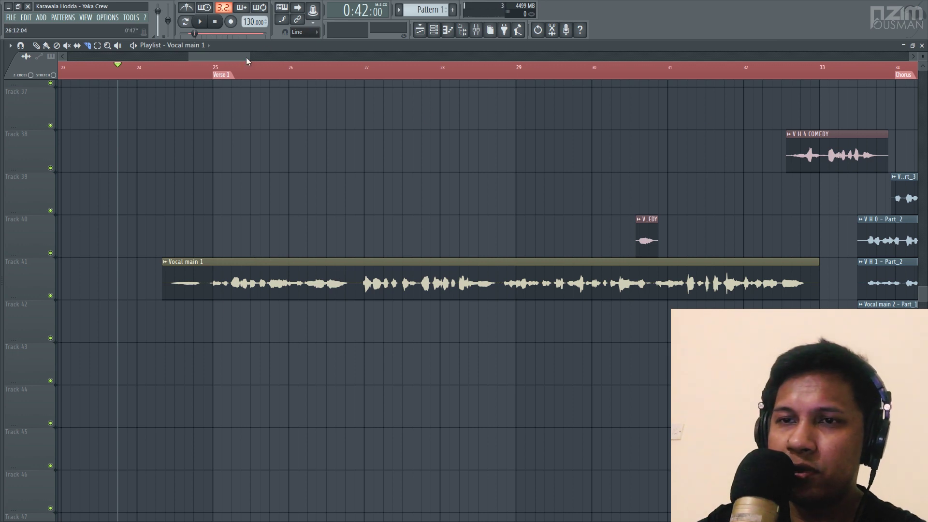
Slice the Vocal main 1 clip on track 41 at the pauses before and between the vocal phrases
{"action": "scroll", "coordinate": [233, 71], "scroll_direction": "up", "scroll_amount": 3}
{"action": "left_click_drag", "start_coordinate": [924, 56], "coordinate": [926, 63]}
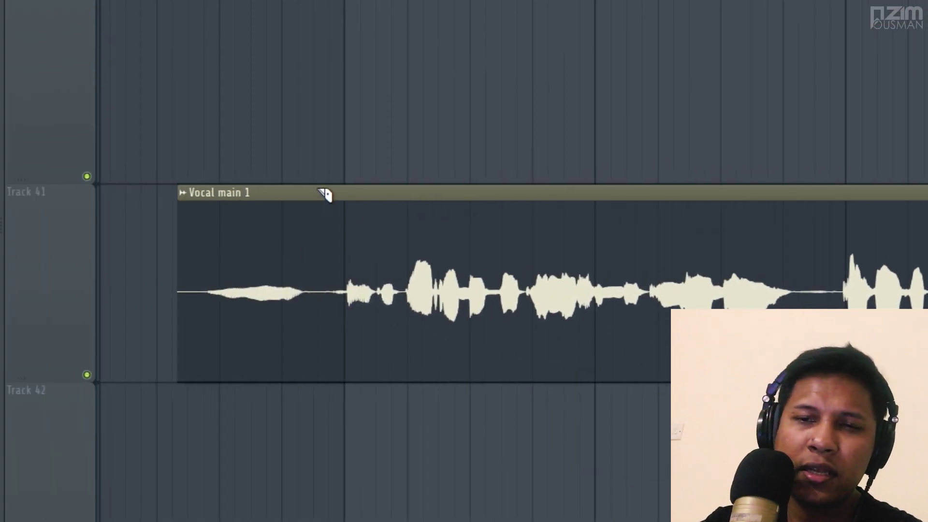
{"action": "left_click_drag", "start_coordinate": [314, 175], "coordinate": [314, 304]}
{"action": "left_click_drag", "start_coordinate": [815, 185], "coordinate": [815, 277]}
{"action": "left_click_drag", "start_coordinate": [575, 184], "coordinate": [559, 316]}
{"action": "left_click_drag", "start_coordinate": [559, 315], "coordinate": [580, 396]}
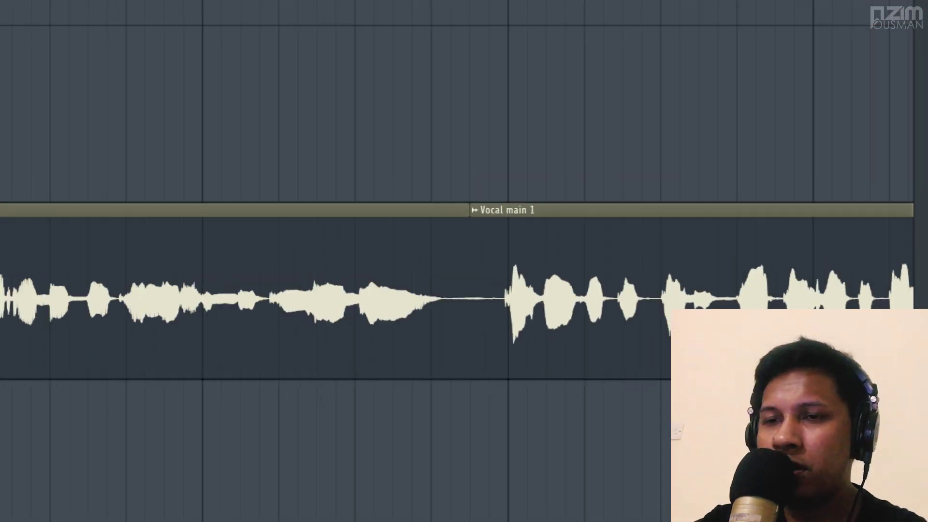
Set the declicking mode of the Vocal main 1 sample to Smooth (bleeding) and close its settings
{"action": "double_click", "coordinate": [408, 353]}
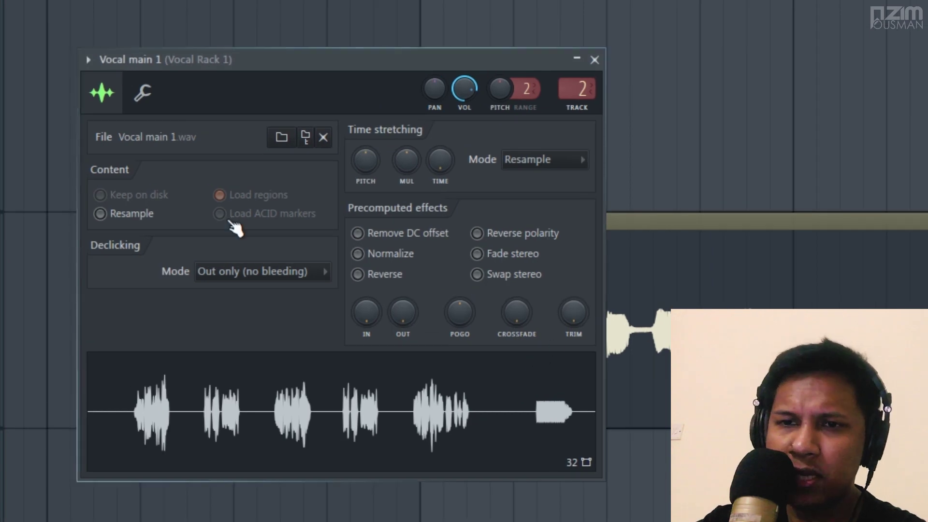
{"action": "left_click", "coordinate": [248, 277]}
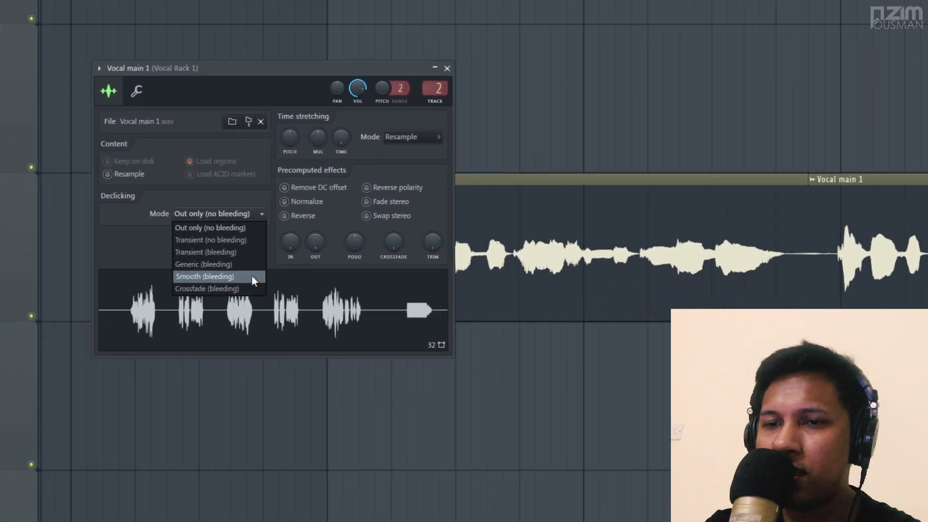
{"action": "left_click", "coordinate": [242, 362]}
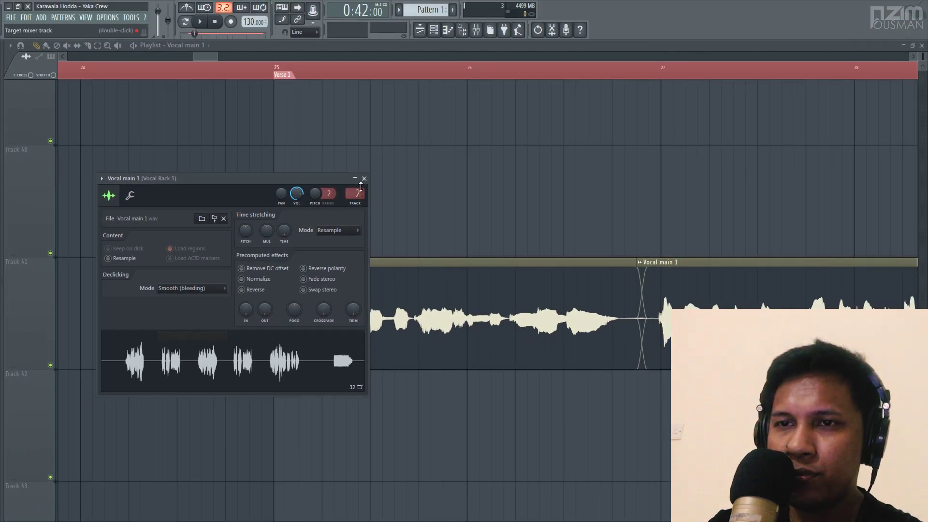
{"action": "left_click", "coordinate": [364, 179]}
Set snapping to (none) and trim the edges of the Vocal main 1 slices to remove the silence between phrases
{"action": "left_click", "coordinate": [304, 31]}
{"action": "left_click", "coordinate": [305, 64]}
{"action": "left_click_drag", "start_coordinate": [151, 279], "coordinate": [160, 287]}
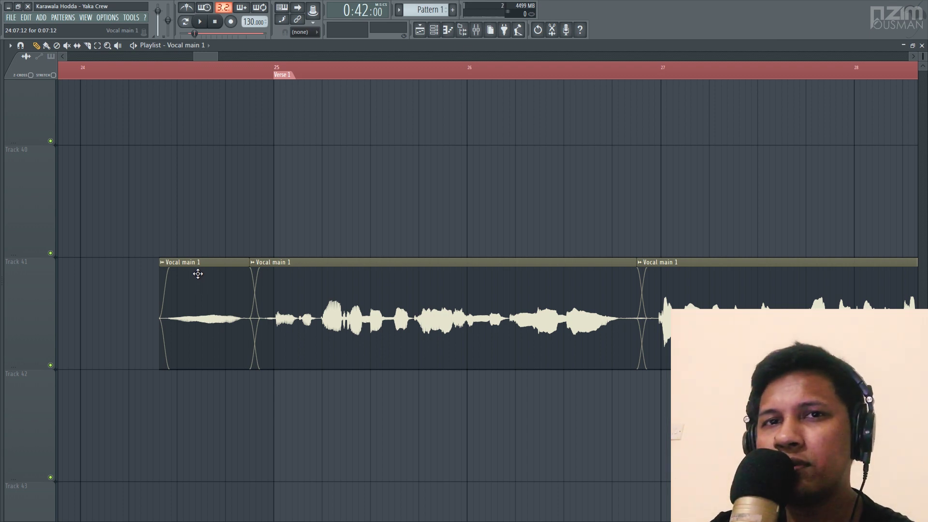
{"action": "left_click_drag", "start_coordinate": [247, 276], "coordinate": [263, 276]}
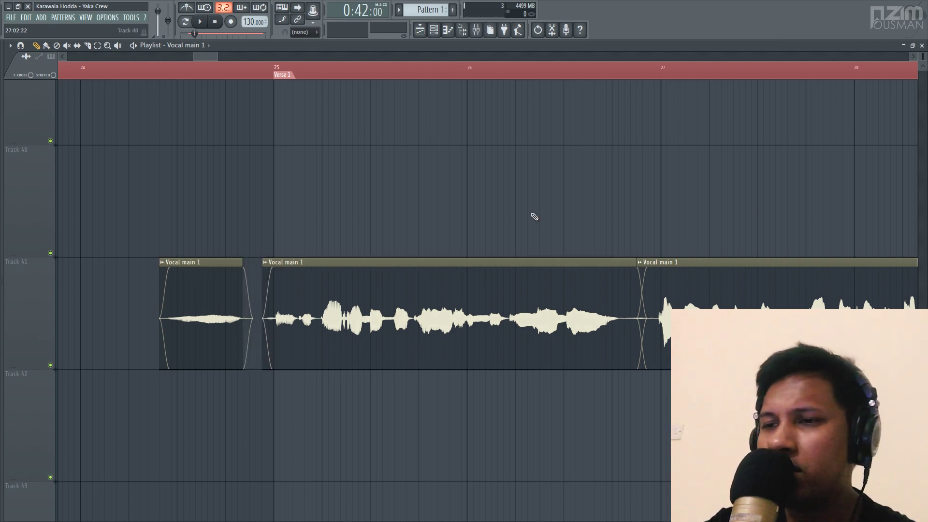
{"action": "left_click_drag", "start_coordinate": [639, 279], "coordinate": [618, 284]}
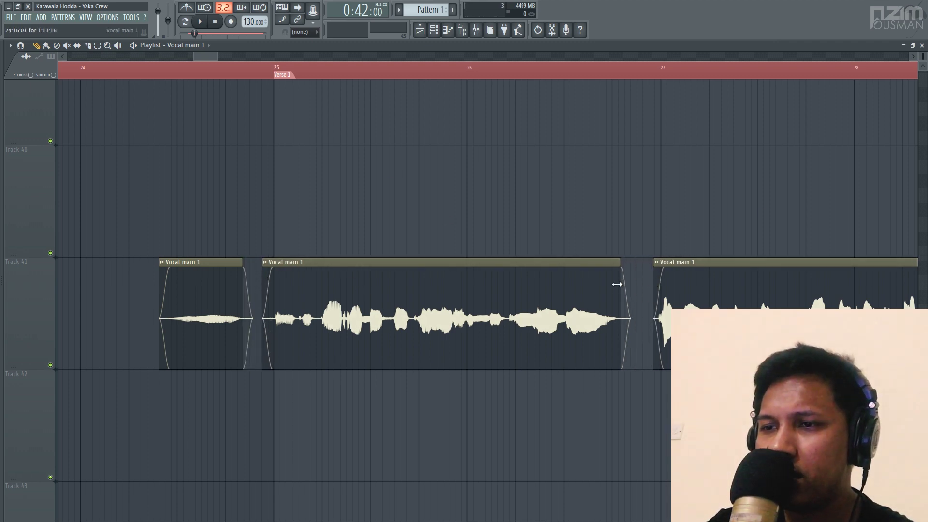
Play the trimmed vocal slices from just before the first one to check the cuts, and stop playback
{"action": "left_click", "coordinate": [136, 67]}
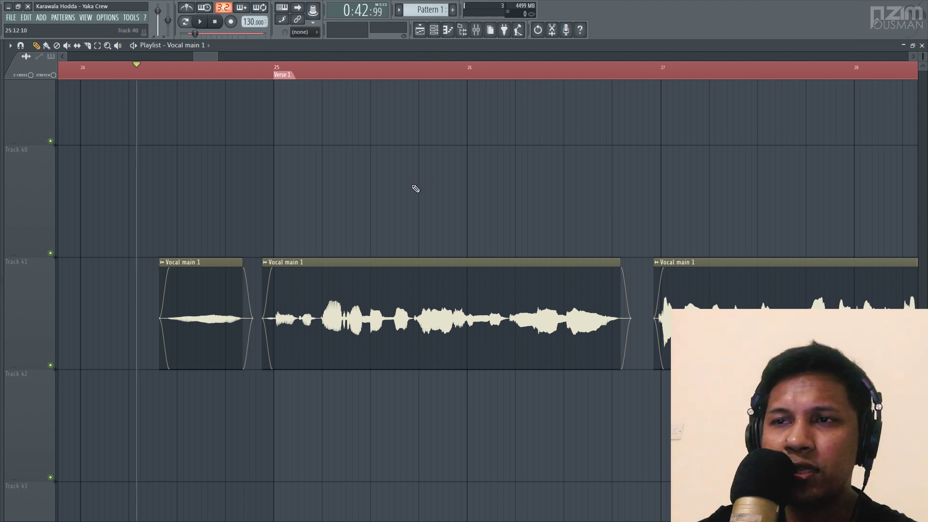
{"action": "key", "text": "space"}
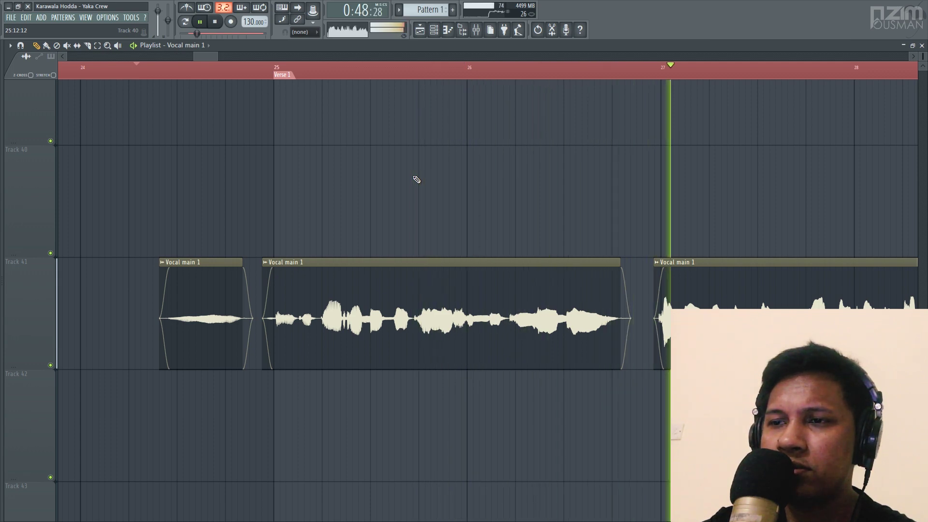
{"action": "key", "text": "space"}
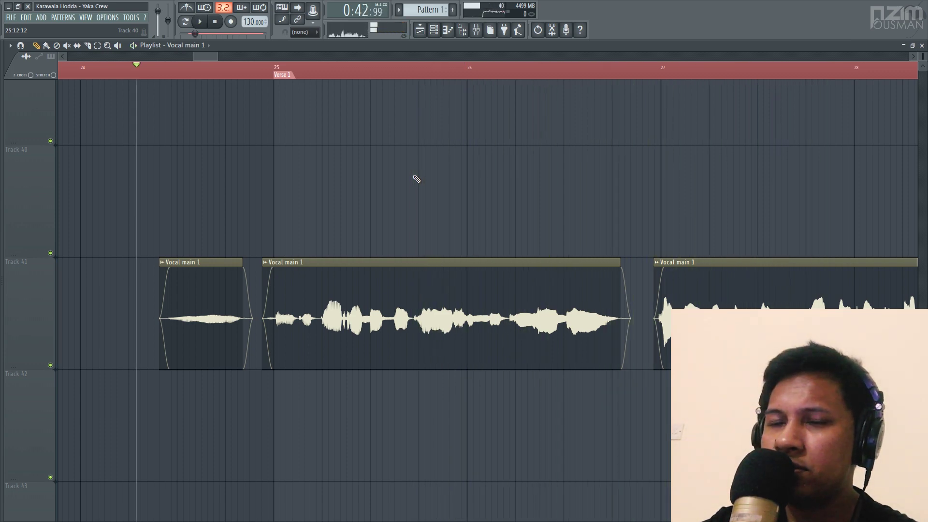
Show the mixer for the vocal clip, bypass all effects on the Main Vox track and audition the raw vocals
{"action": "double_click", "coordinate": [184, 313]}
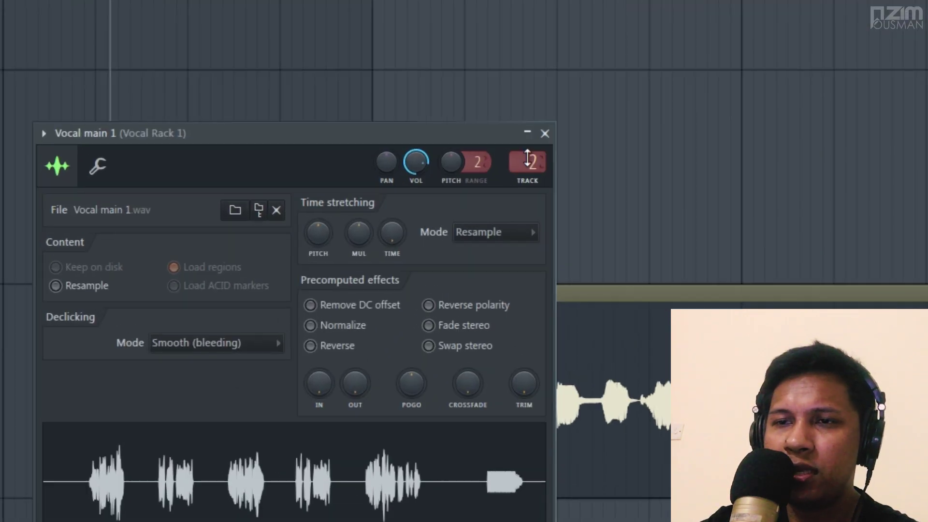
{"action": "left_click", "coordinate": [358, 192]}
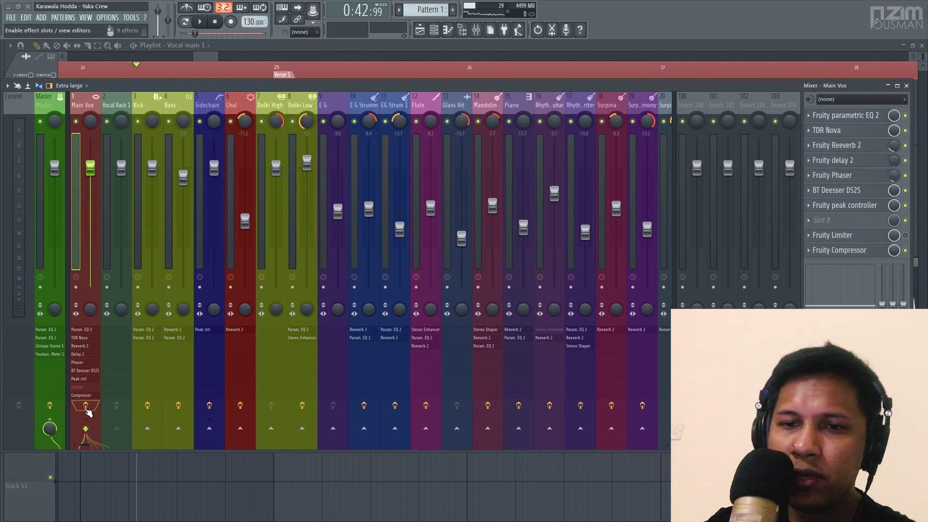
{"action": "left_click", "coordinate": [88, 409]}
{"action": "key", "text": "space"}
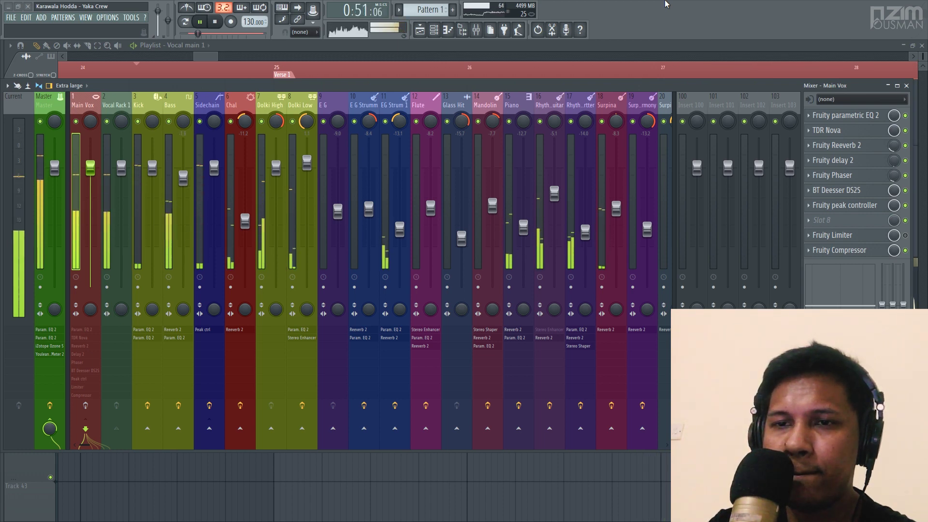
{"action": "key", "text": "space"}
Re-enable the Main Vox effect chain with each of its loaded effects switched off individually
{"action": "key", "text": "alt+F8"}
{"action": "left_click", "coordinate": [107, 397]}
{"action": "left_click", "coordinate": [77, 96]}
{"action": "key", "text": "alt+F8"}
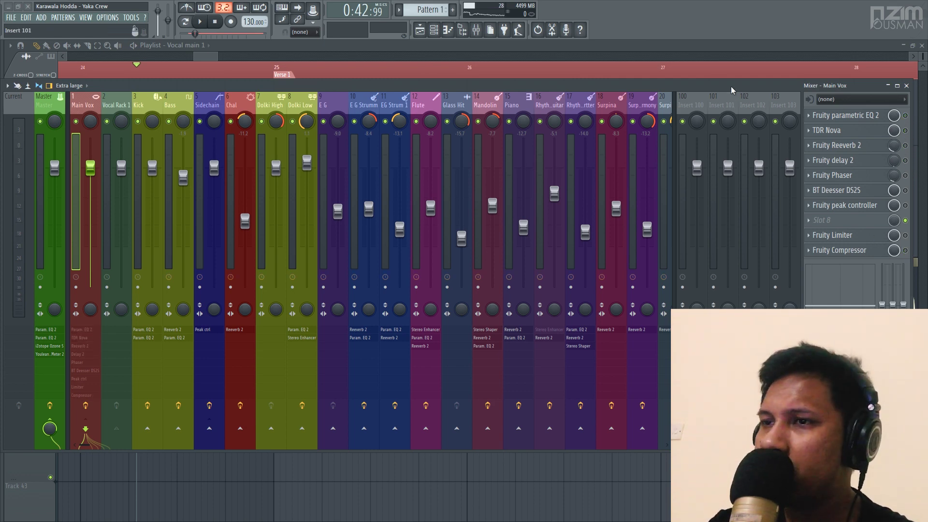
Open Fruity parametric EQ 2 on Main Vox, enable it and audition the vocals with the EQ applied
{"action": "left_click_drag", "start_coordinate": [732, 90], "coordinate": [732, 188]}
{"action": "left_click", "coordinate": [855, 215]}
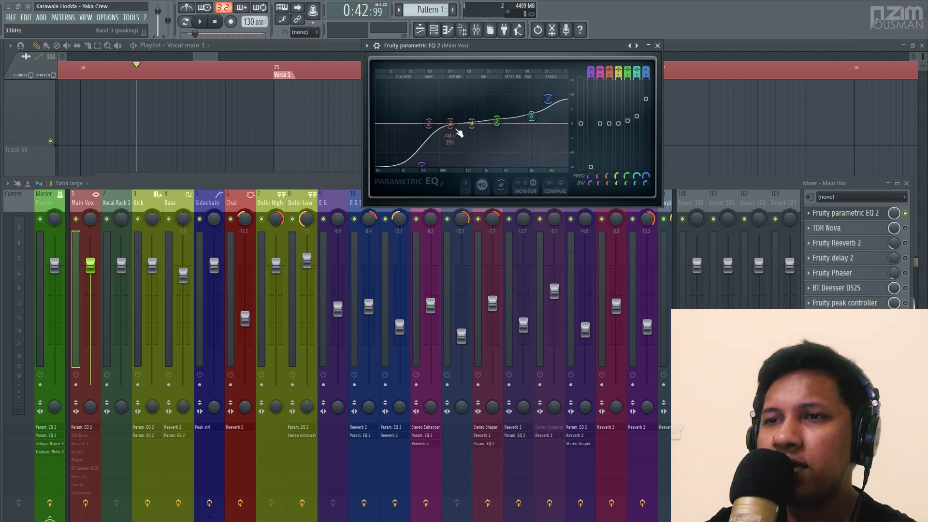
{"action": "left_click", "coordinate": [906, 213]}
{"action": "key", "text": "space"}
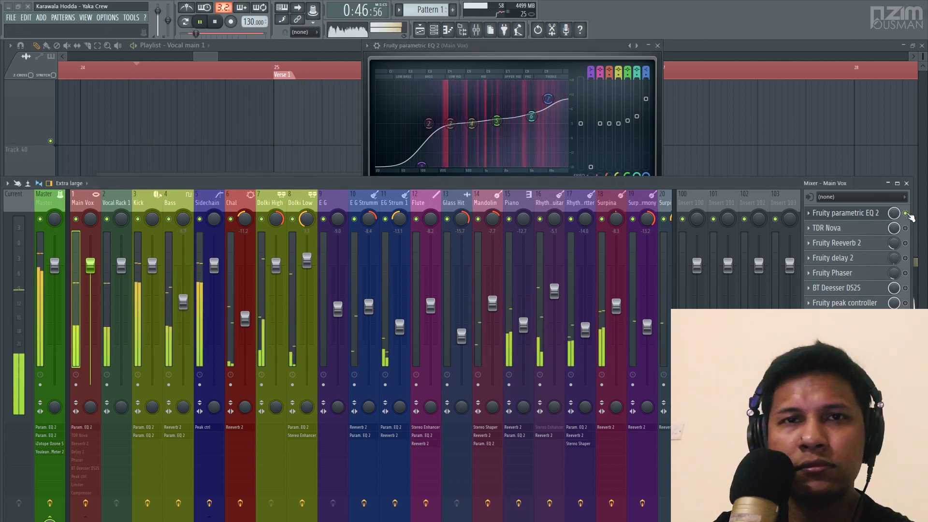
{"action": "key", "text": "space"}
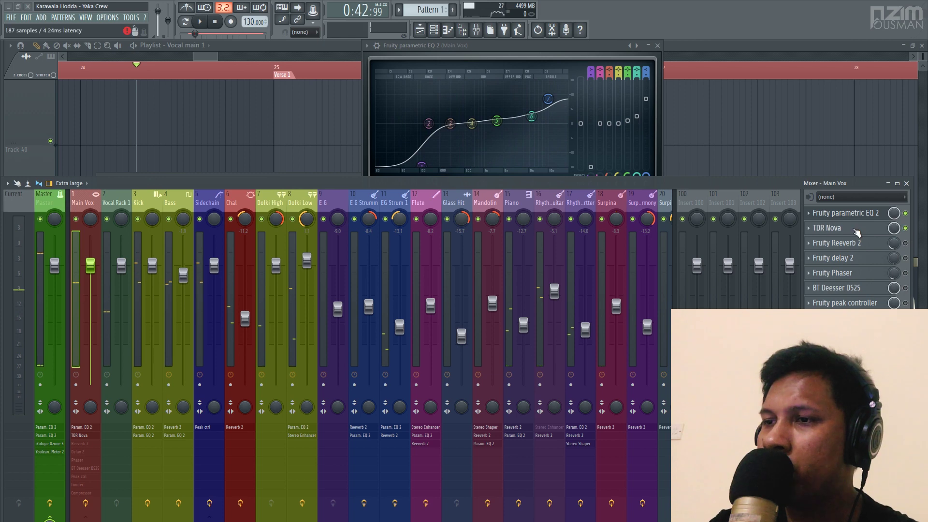
Solo TDR Nova's band III during playback, set it to -3.6 dB at 12.4 kHz, and unsolo it to hear the result
{"action": "left_click", "coordinate": [857, 233]}
{"action": "left_click_drag", "start_coordinate": [717, 15], "coordinate": [492, 11]}
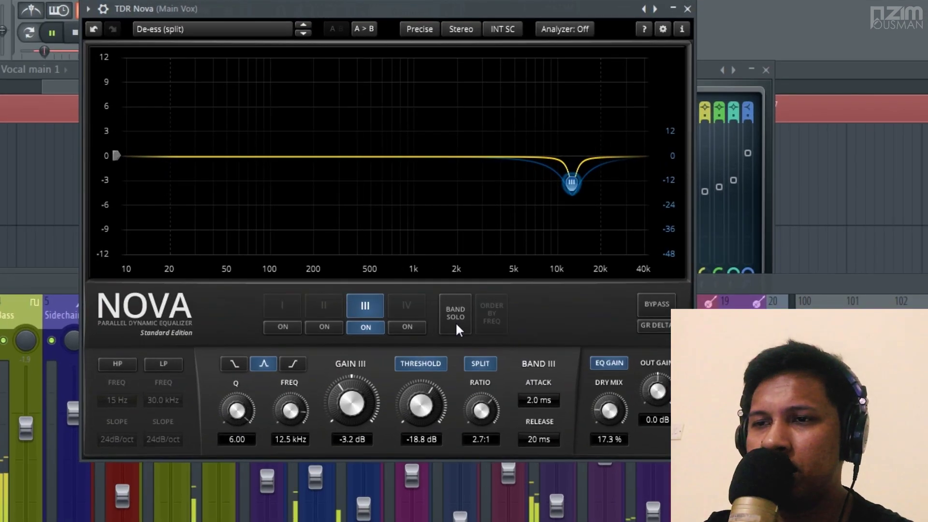
{"action": "left_click", "coordinate": [457, 205]}
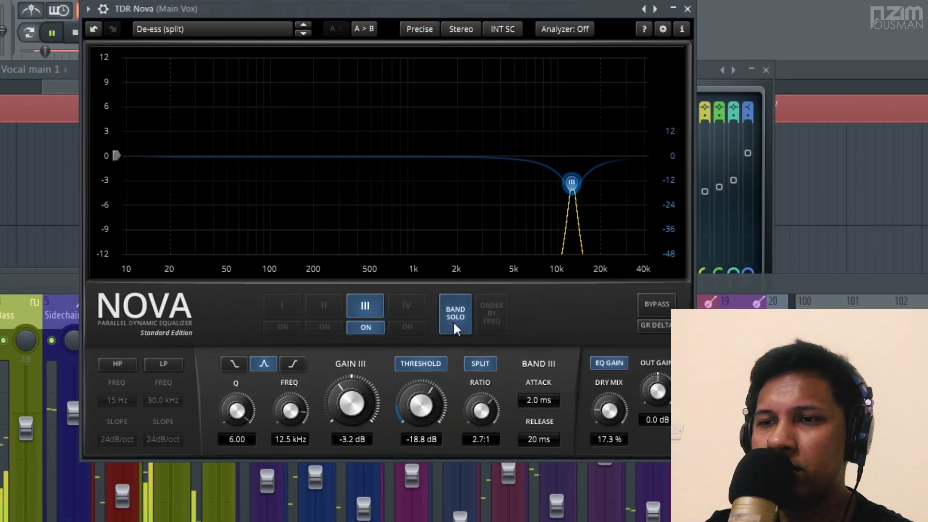
{"action": "mouse_move", "coordinate": [572, 184]}
{"action": "left_mouse_down"}
{"action": "mouse_move", "coordinate": [578, 61]}
{"action": "mouse_move", "coordinate": [572, 190]}
{"action": "left_mouse_up"}
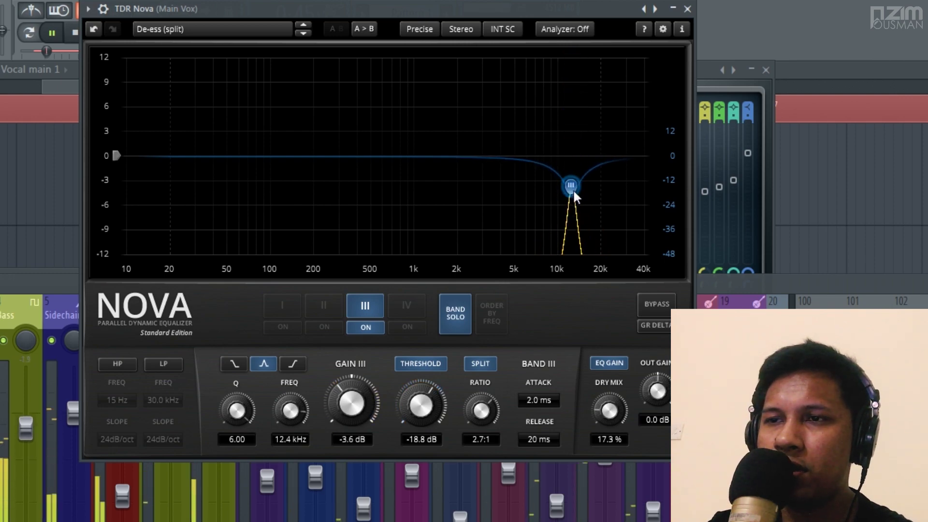
{"action": "left_click", "coordinate": [456, 315]}
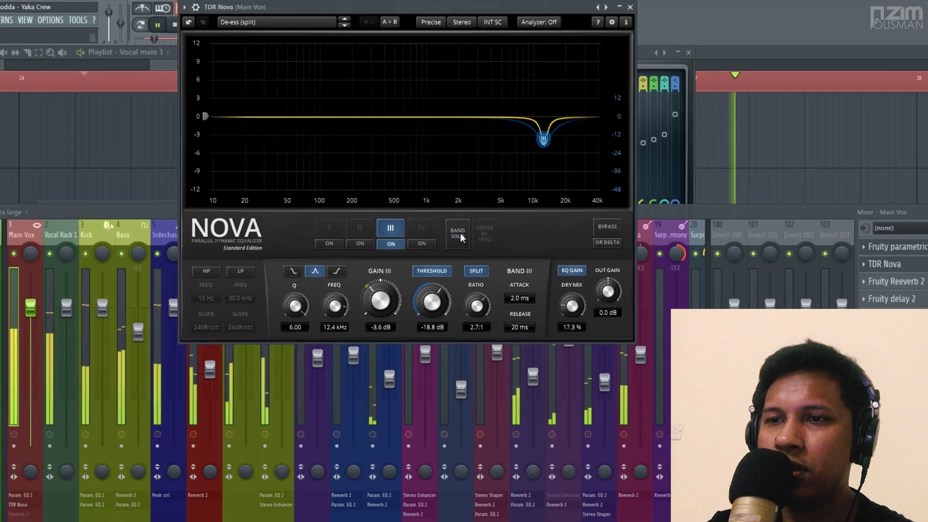
{"action": "left_click", "coordinate": [630, 7]}
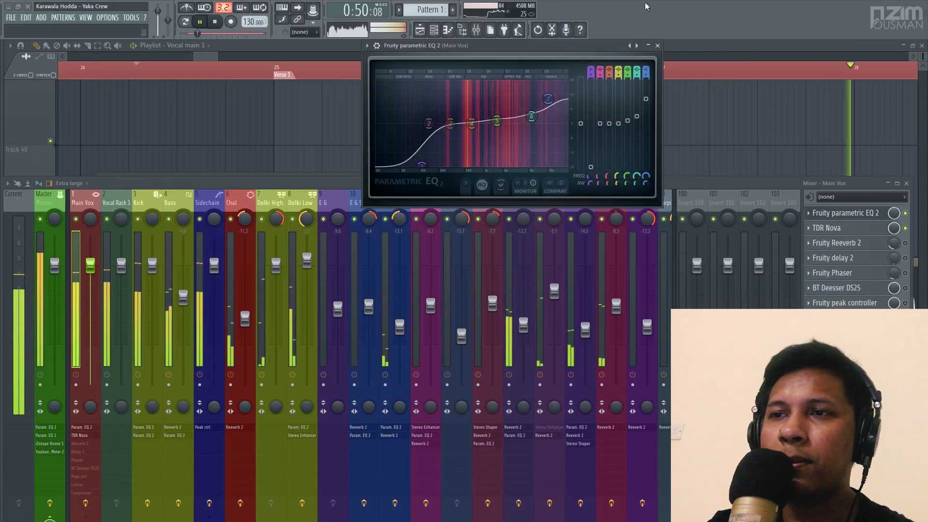
{"action": "key", "text": "space"}
Enable Fruity Reeverb 2 on Main Vox and place its window above the mixer
{"action": "left_click", "coordinate": [832, 227]}
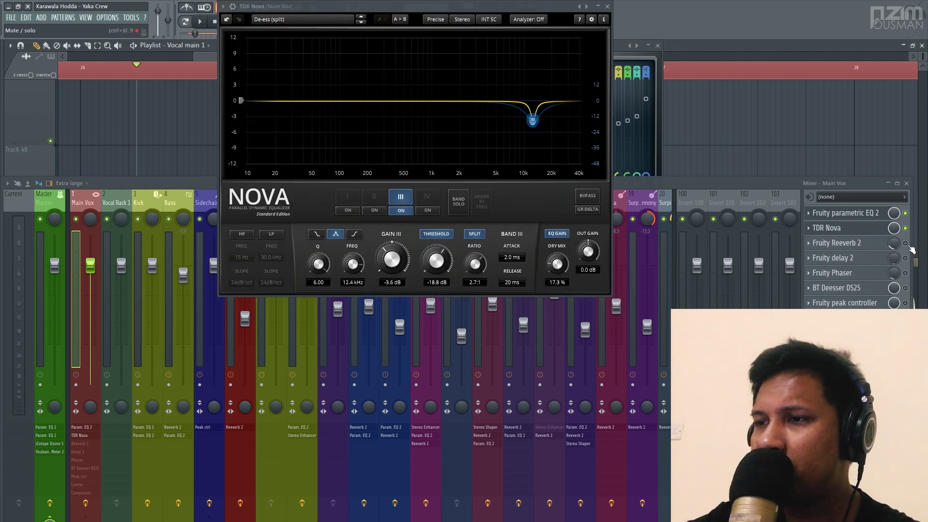
{"action": "left_click", "coordinate": [906, 244]}
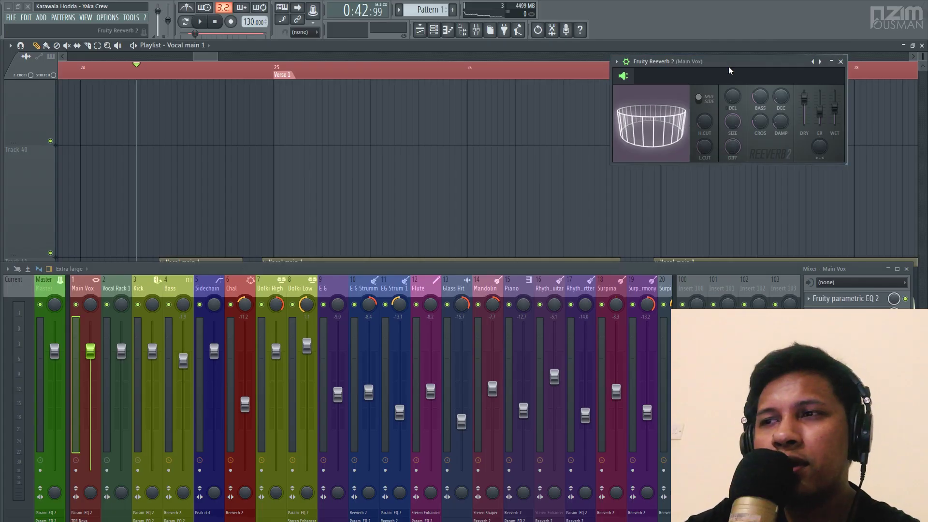
{"action": "left_click_drag", "start_coordinate": [729, 67], "coordinate": [728, 60]}
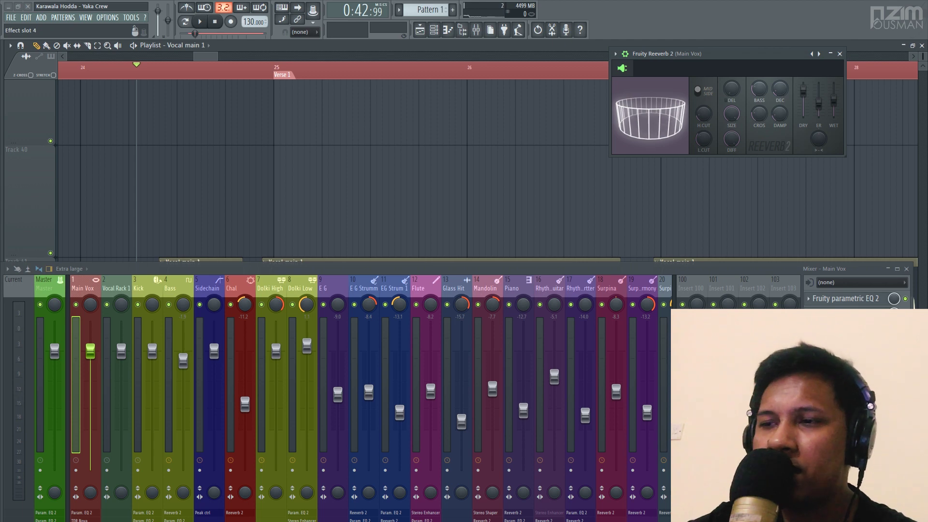
Open the Fruity peak controller on Main Vox and arrange its window beside Fruity Reeverb 2
{"action": "left_click", "coordinate": [846, 418]}
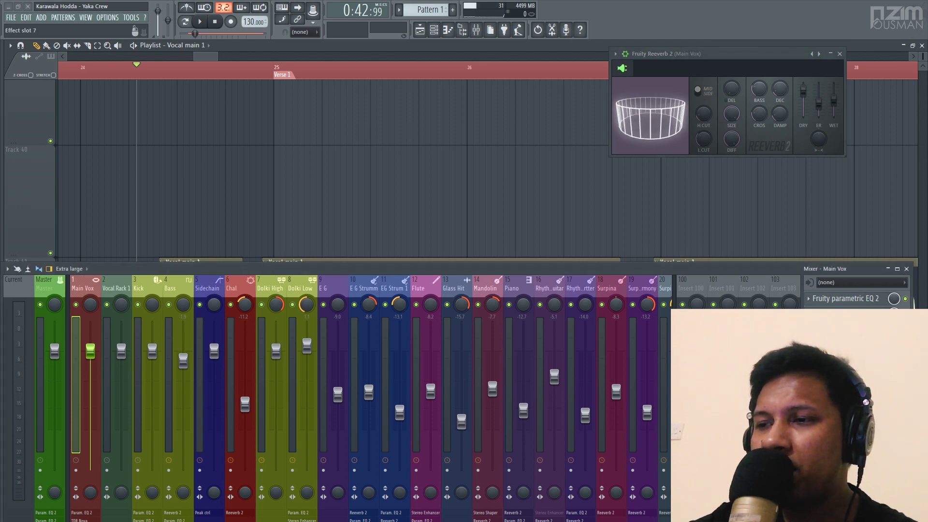
{"action": "left_click_drag", "start_coordinate": [216, 45], "coordinate": [495, 113]}
{"action": "left_click_drag", "start_coordinate": [695, 61], "coordinate": [648, 122]}
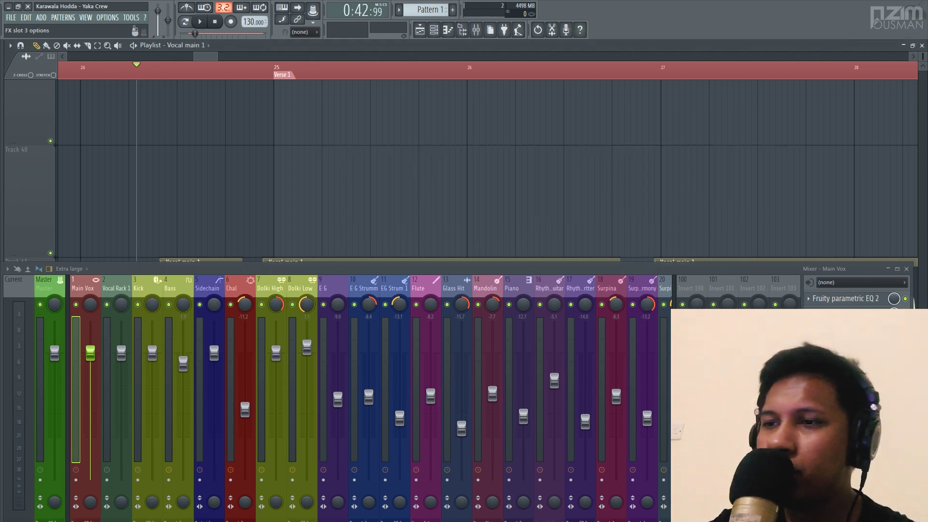
Load Fruity Reeverb 2 into effect slot 3 of Main Vox and raise its room size and low cut
{"action": "left_click", "coordinate": [809, 329]}
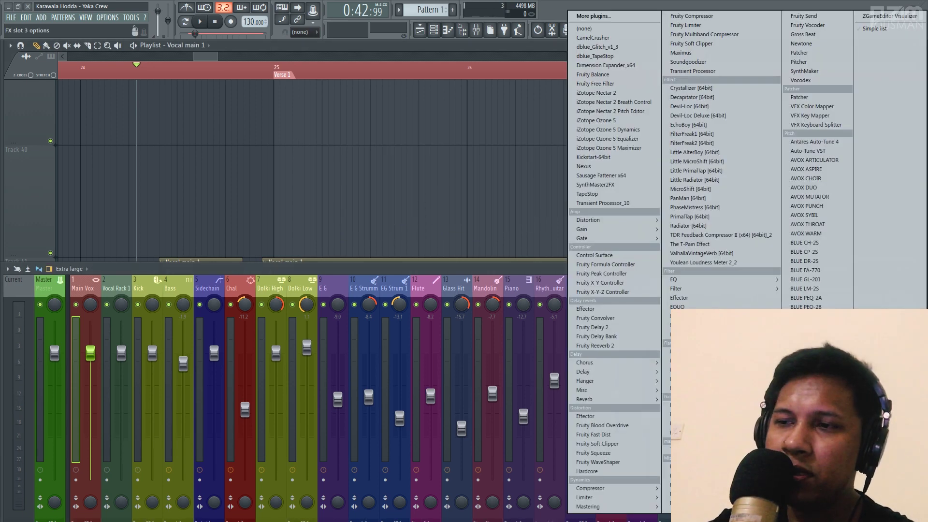
{"action": "left_click", "coordinate": [623, 346]}
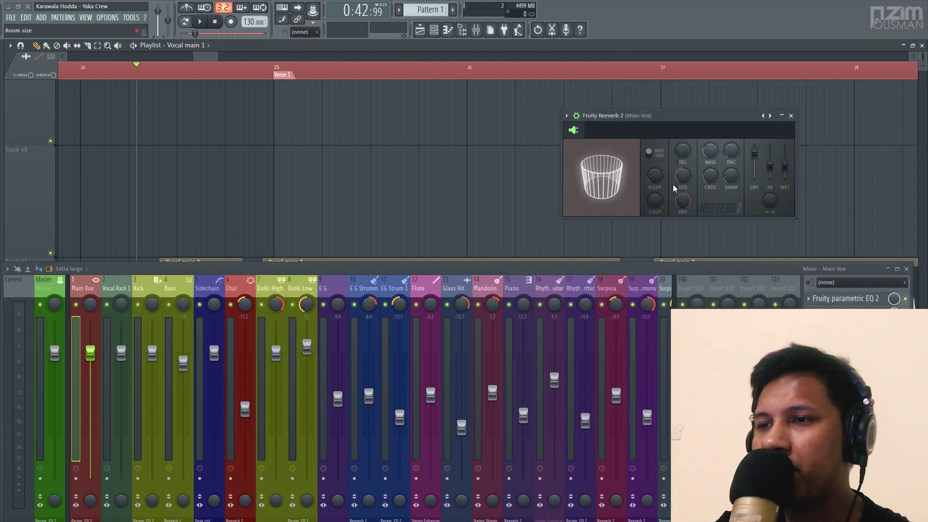
{"action": "left_click_drag", "start_coordinate": [683, 176], "coordinate": [683, 148]}
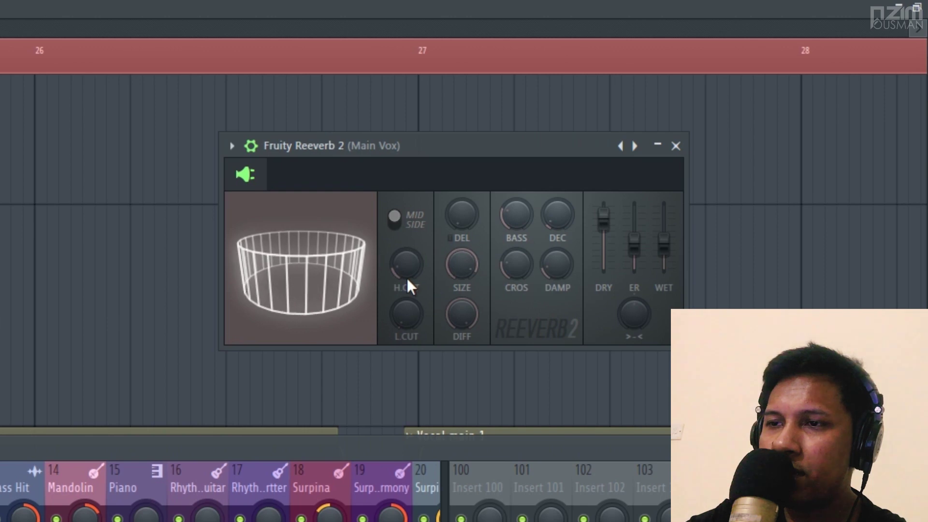
{"action": "left_click_drag", "start_coordinate": [655, 201], "coordinate": [655, 192]}
{"action": "left_click_drag", "start_coordinate": [406, 313], "coordinate": [403, 300]}
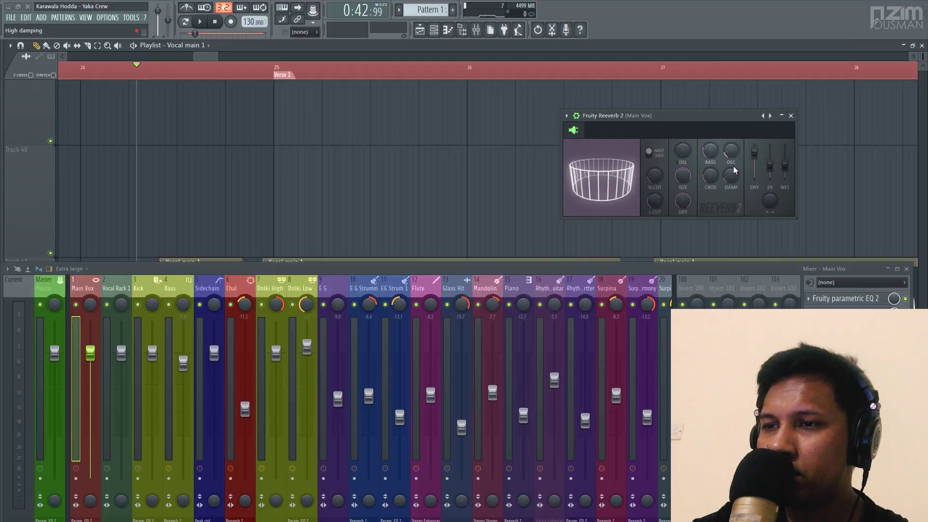
Load Fruity Peak Controller into effect slot 7 of the Main Vox track
{"action": "left_click", "coordinate": [811, 396]}
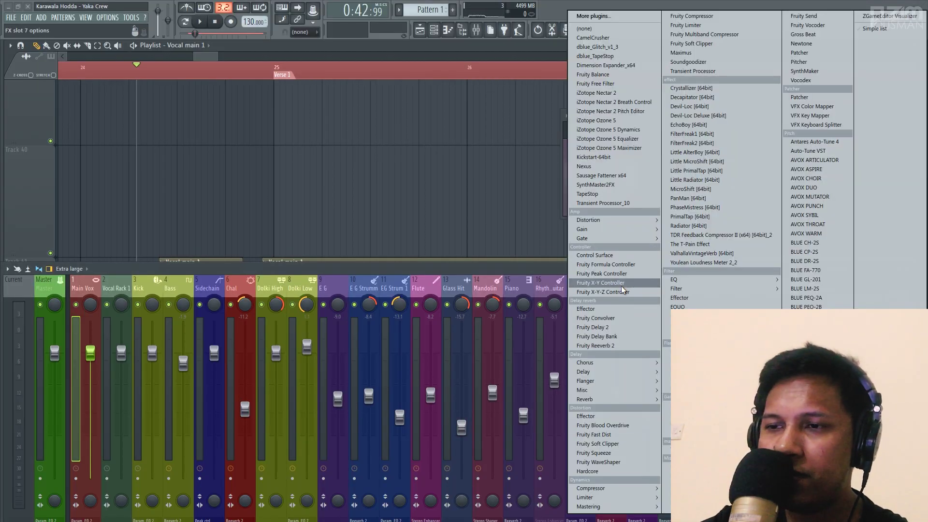
{"action": "left_click", "coordinate": [629, 266]}
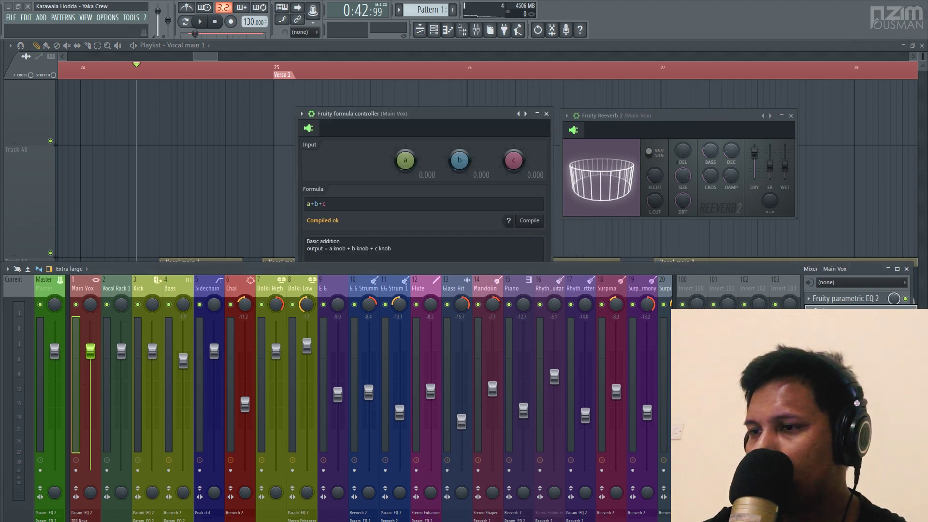
{"action": "mouse_move", "coordinate": [825, 311]}
{"action": "left_click", "coordinate": [617, 274]}
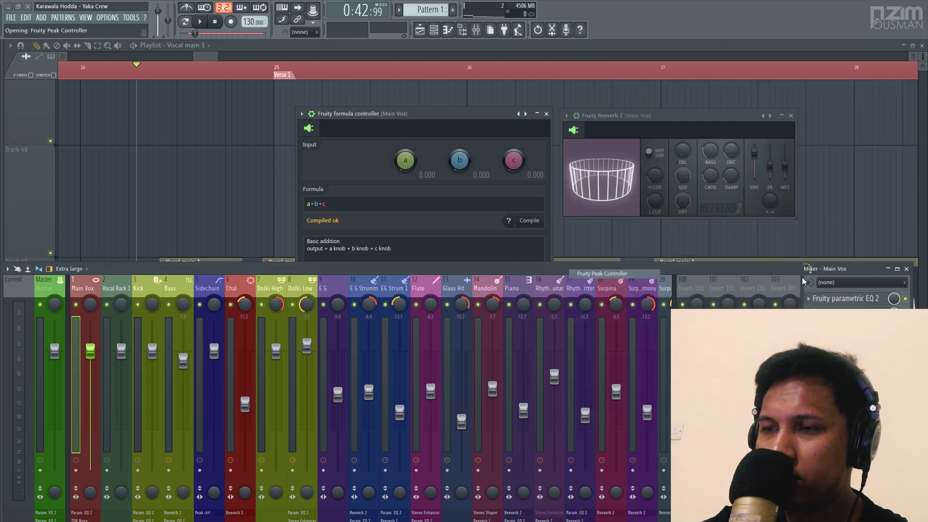
Link the wet level of Fruity Reeverb 2 to the Main Vox "Peak ctrl - Peak" controller with the Inverted mapping formula
{"action": "left_click", "coordinate": [908, 270]}
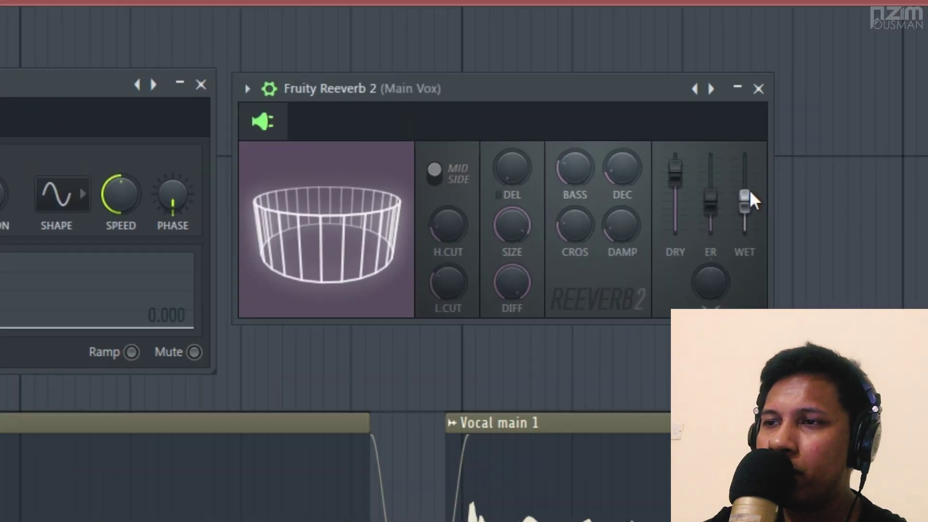
{"action": "right_click", "coordinate": [751, 194]}
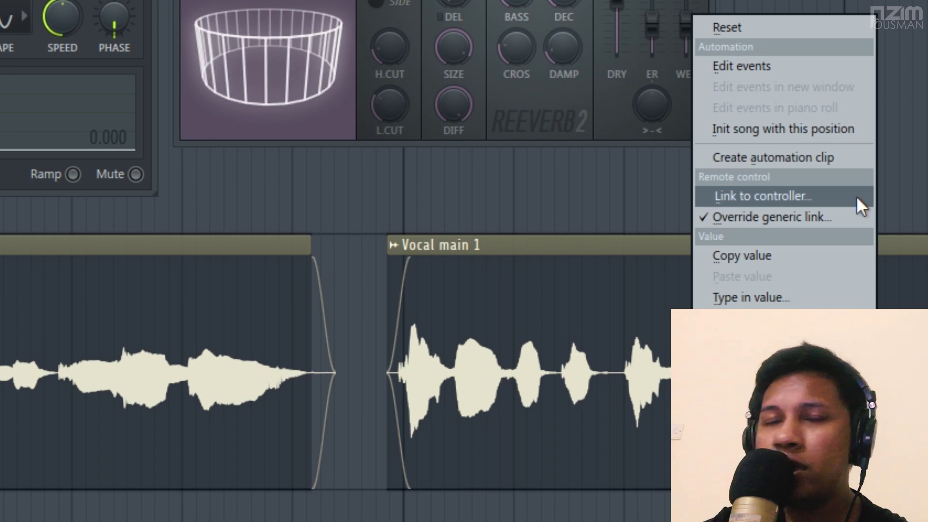
{"action": "left_click", "coordinate": [856, 196]}
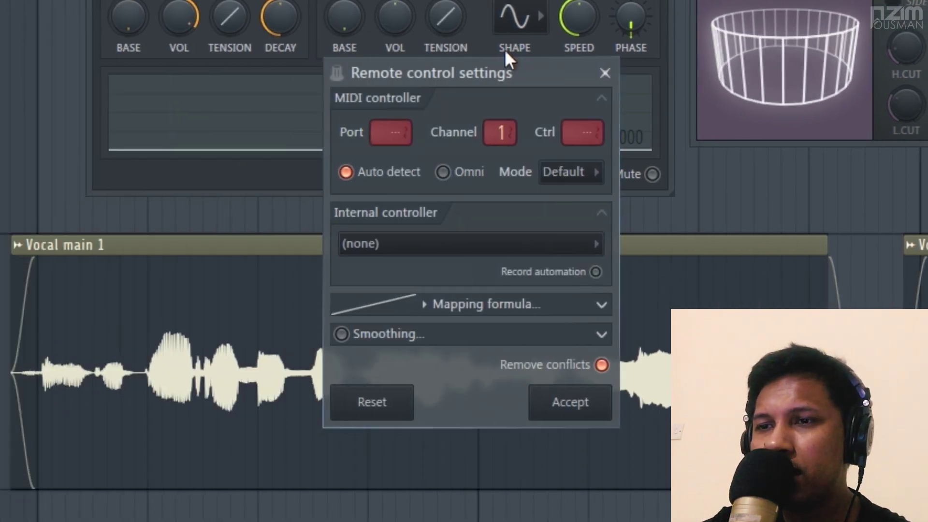
{"action": "left_click_drag", "start_coordinate": [516, 85], "coordinate": [560, 0]}
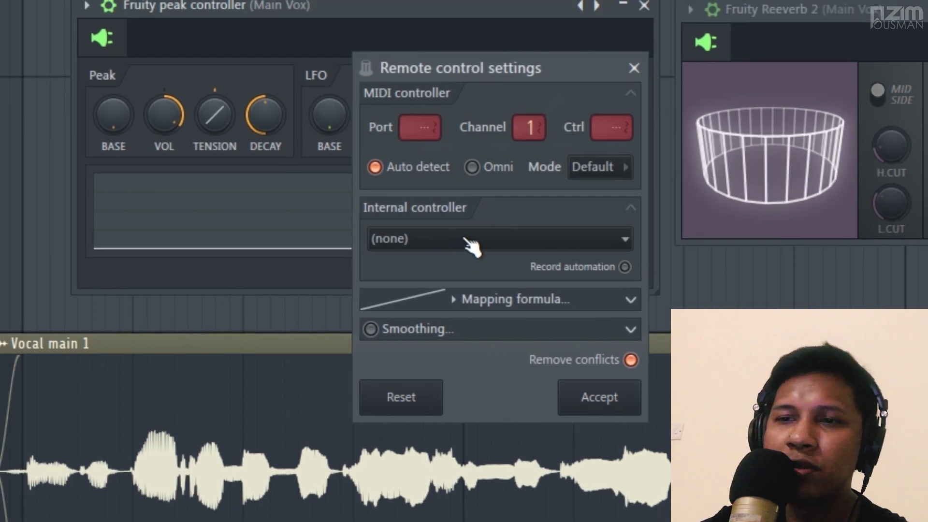
{"action": "left_click", "coordinate": [466, 237]}
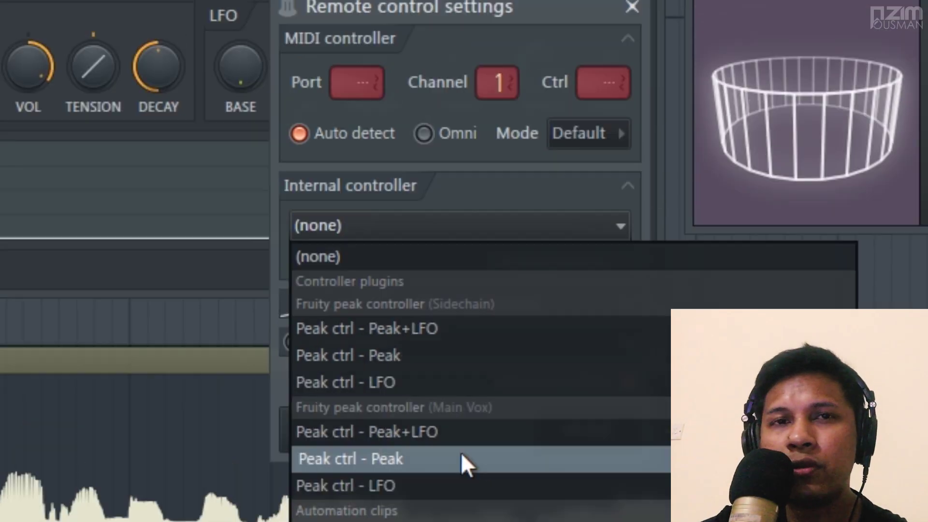
{"action": "left_click", "coordinate": [515, 298]}
{"action": "left_click", "coordinate": [454, 146]}
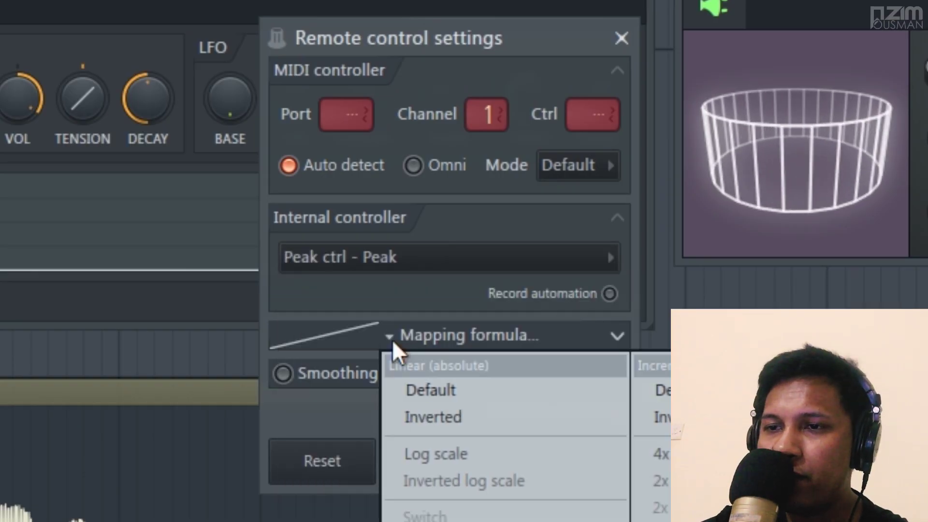
{"action": "left_click", "coordinate": [504, 416]}
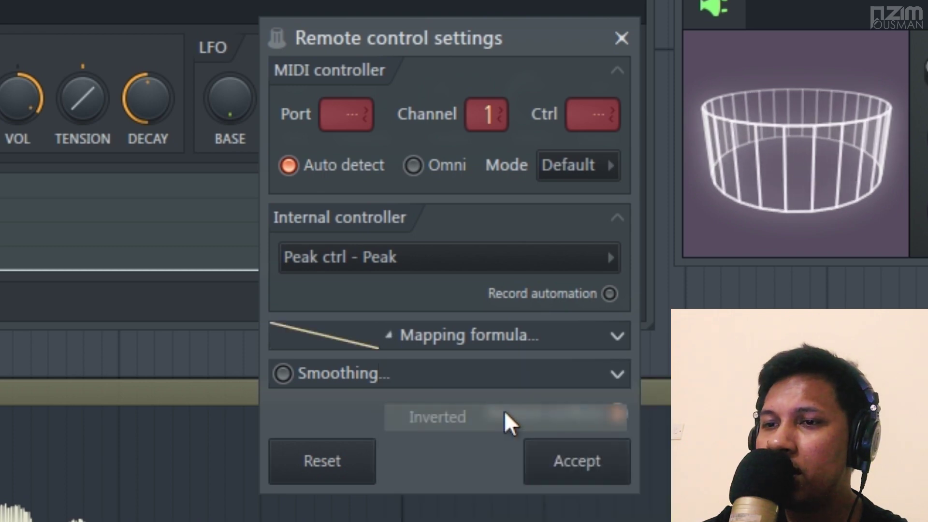
{"action": "left_click", "coordinate": [555, 457]}
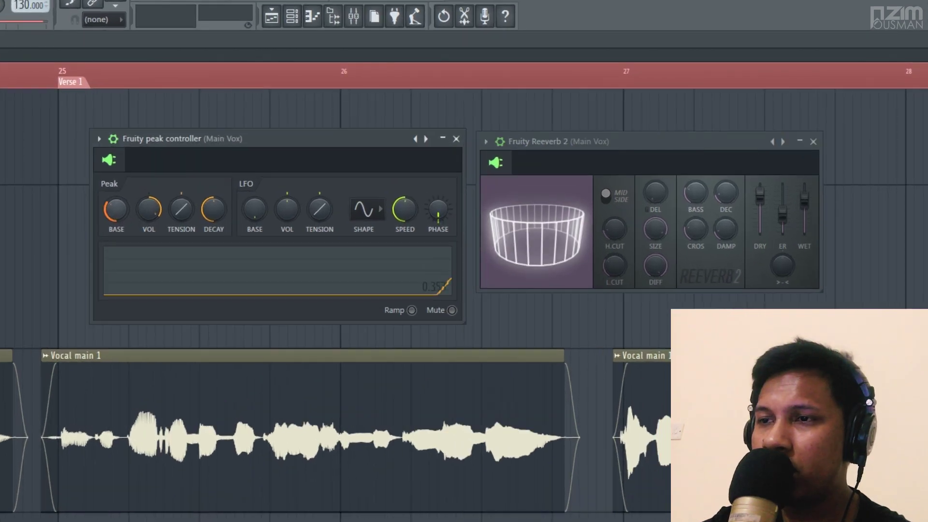
Adjust the peak base of the Main Vox Fruity peak controller while playing the vocal, and close its window
{"action": "left_click_drag", "start_coordinate": [116, 209], "coordinate": [116, 162]}
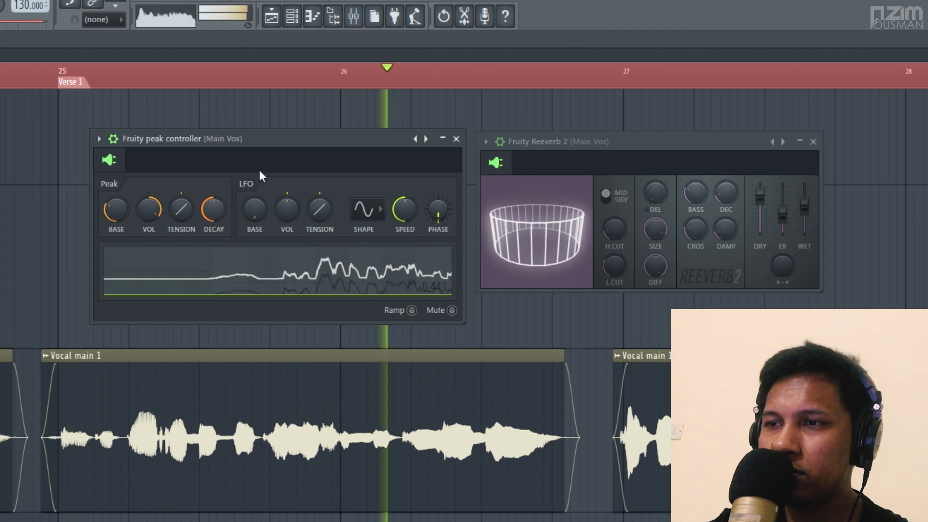
{"action": "key", "text": "space"}
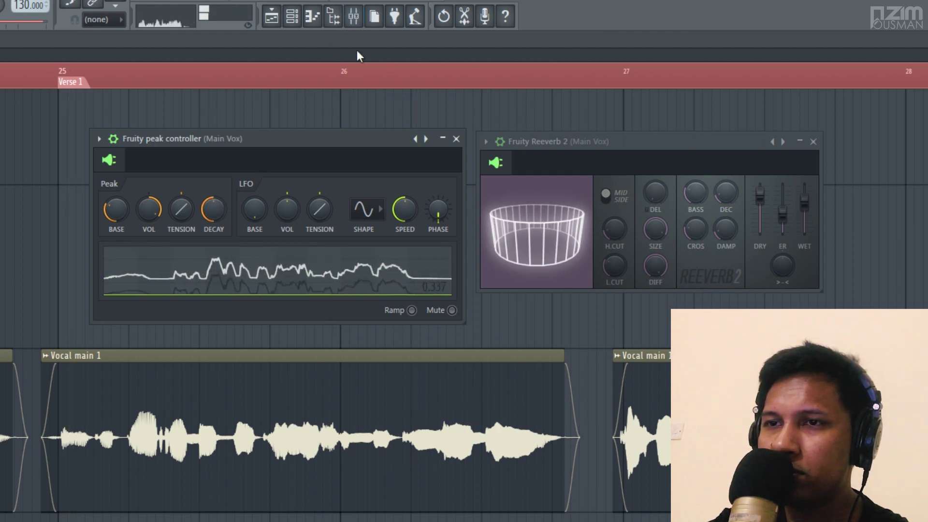
{"action": "left_click", "coordinate": [359, 22]}
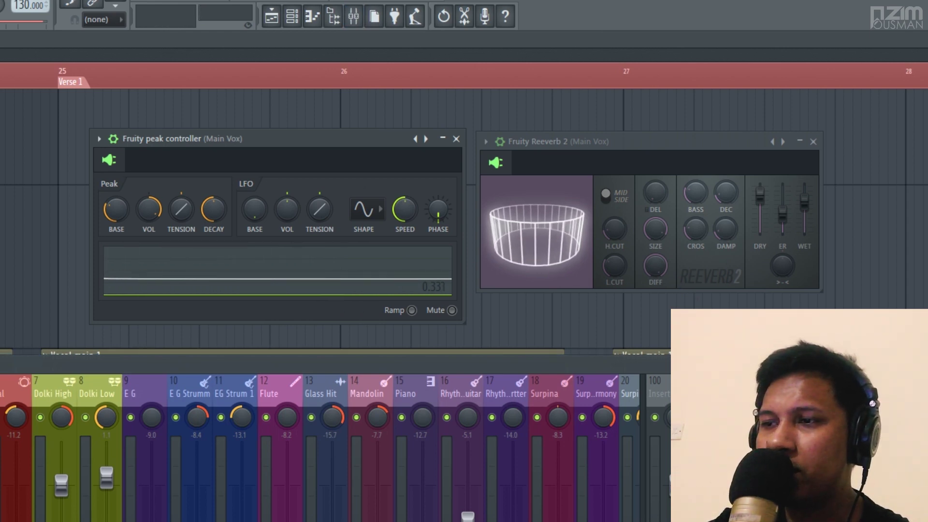
{"action": "key", "text": "space"}
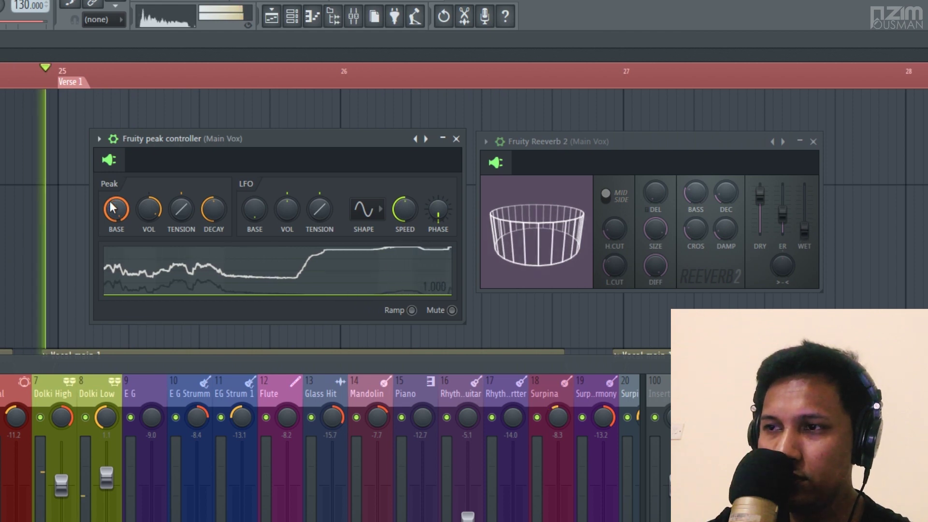
{"action": "mouse_move", "coordinate": [110, 214]}
{"action": "left_mouse_down"}
{"action": "mouse_move", "coordinate": [109, 236]}
{"action": "mouse_move", "coordinate": [112, 214]}
{"action": "left_mouse_up"}
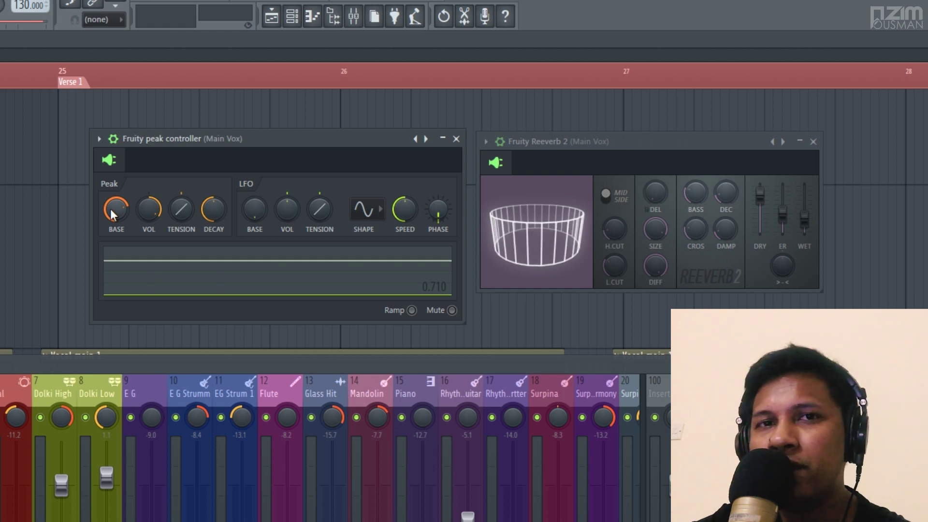
{"action": "key", "text": "space"}
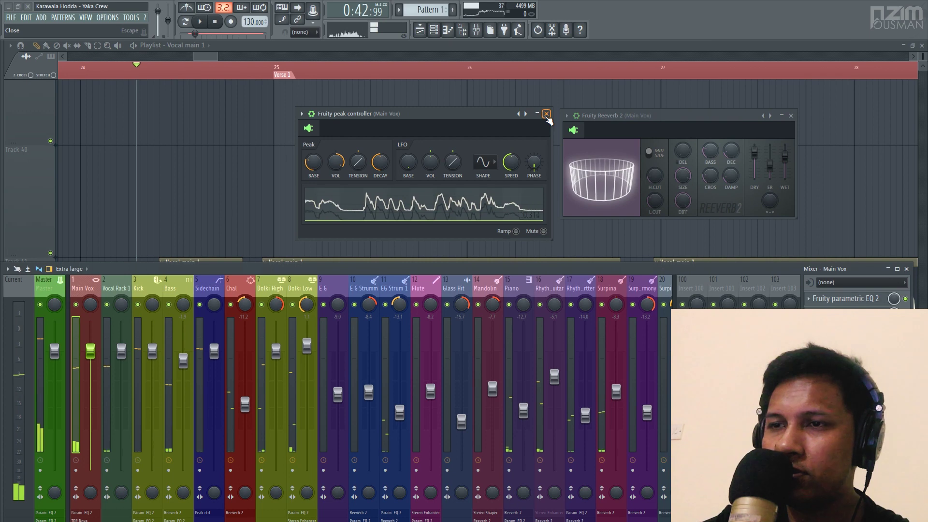
{"action": "left_click", "coordinate": [456, 139]}
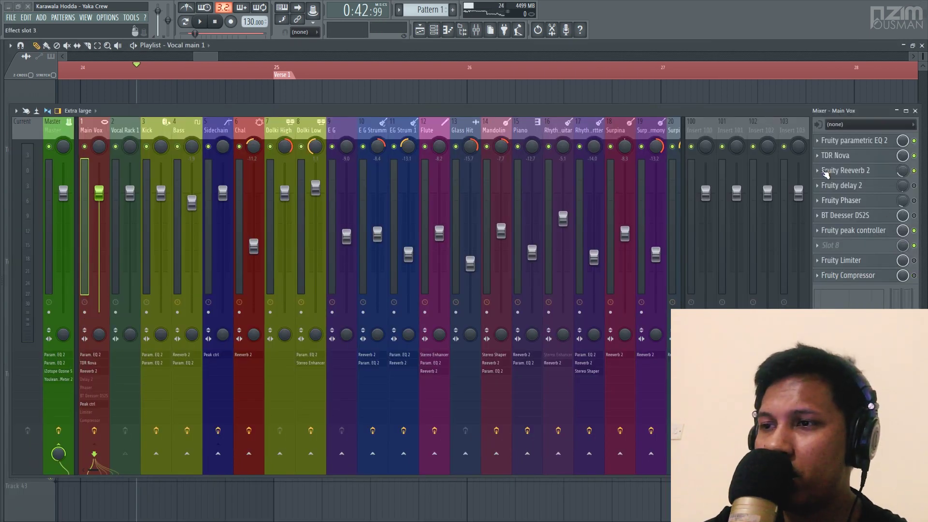
Enable Fruity delay 2 on Main Vox and lower its mix level while auditioning the song
{"action": "left_click", "coordinate": [868, 187]}
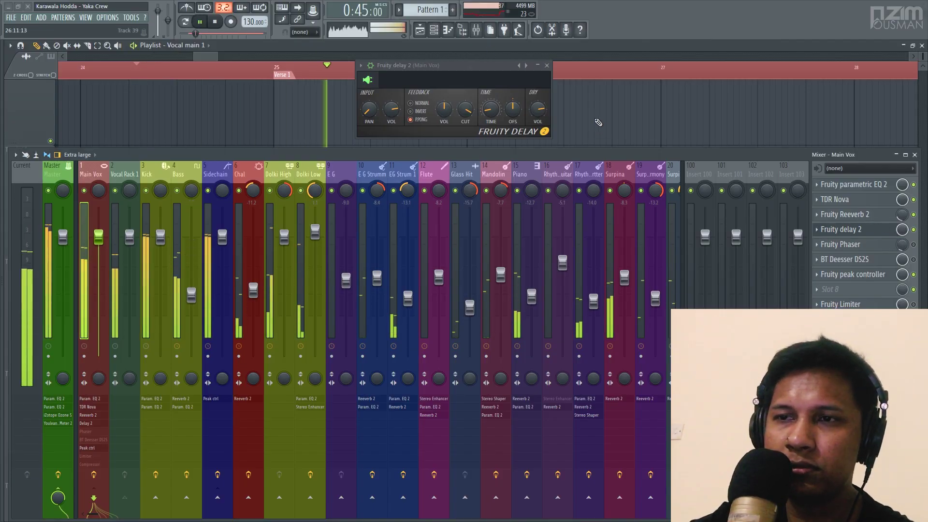
{"action": "key", "text": "space"}
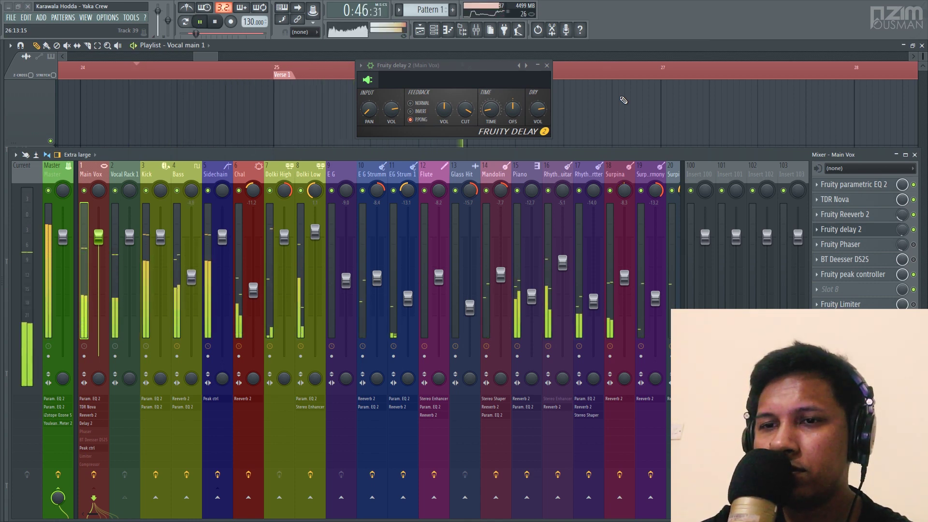
{"action": "key", "text": "space"}
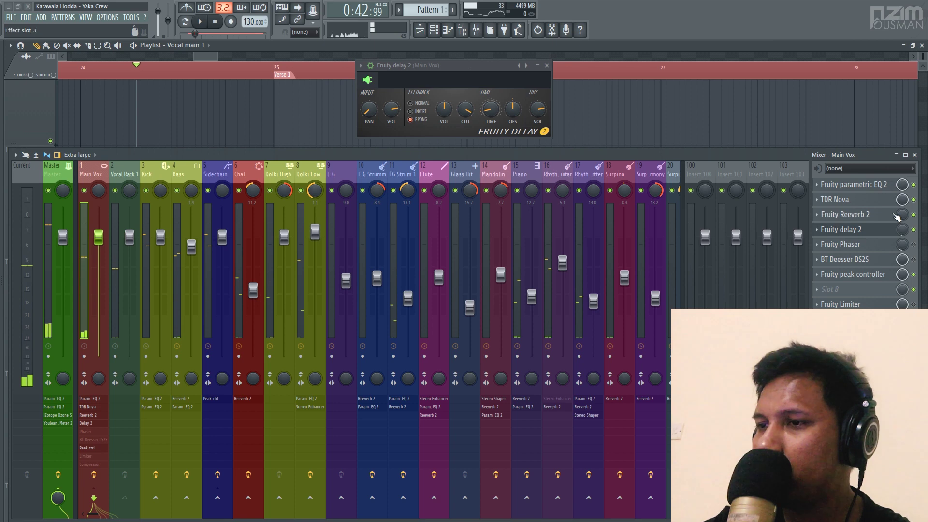
Enable Fruity Phaser on Main Vox and set its mix level to 10% while auditioning the song
{"action": "left_click", "coordinate": [876, 247]}
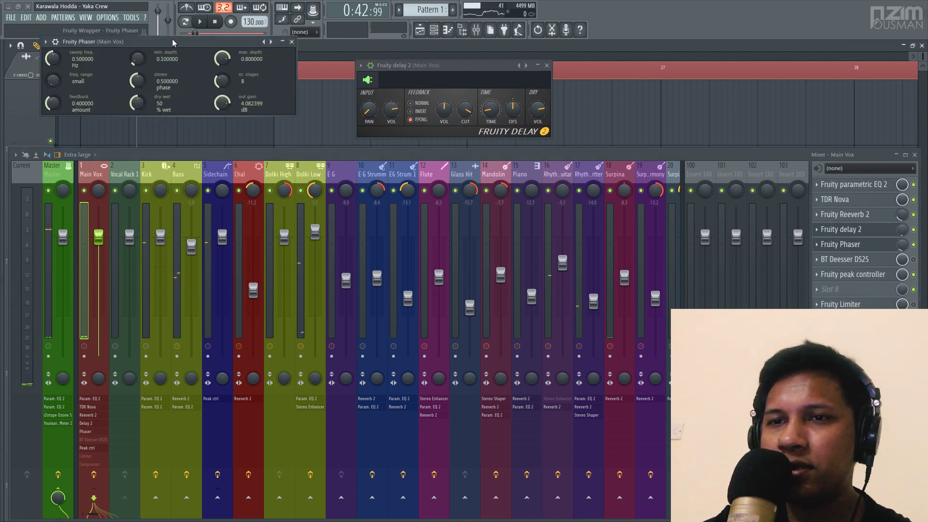
{"action": "left_click_drag", "start_coordinate": [174, 45], "coordinate": [250, 72]}
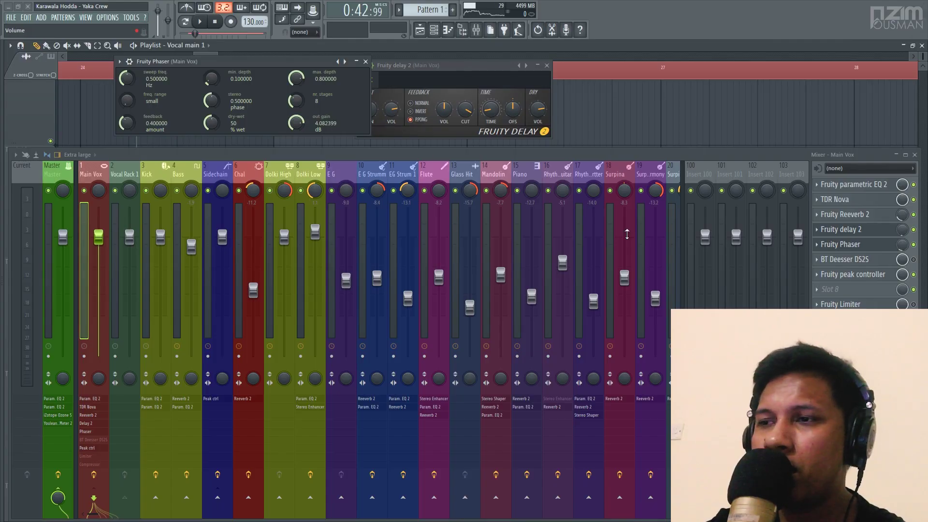
{"action": "key", "text": "space"}
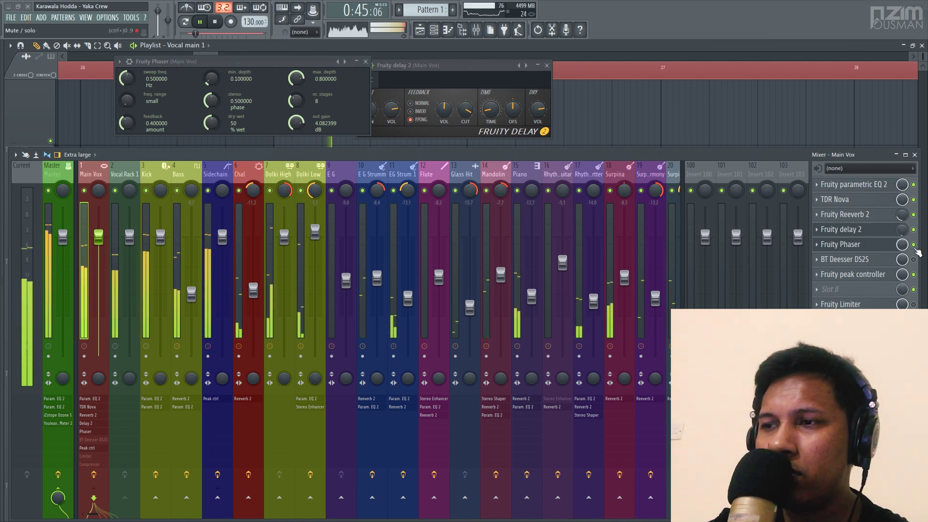
{"action": "left_click", "coordinate": [914, 245]}
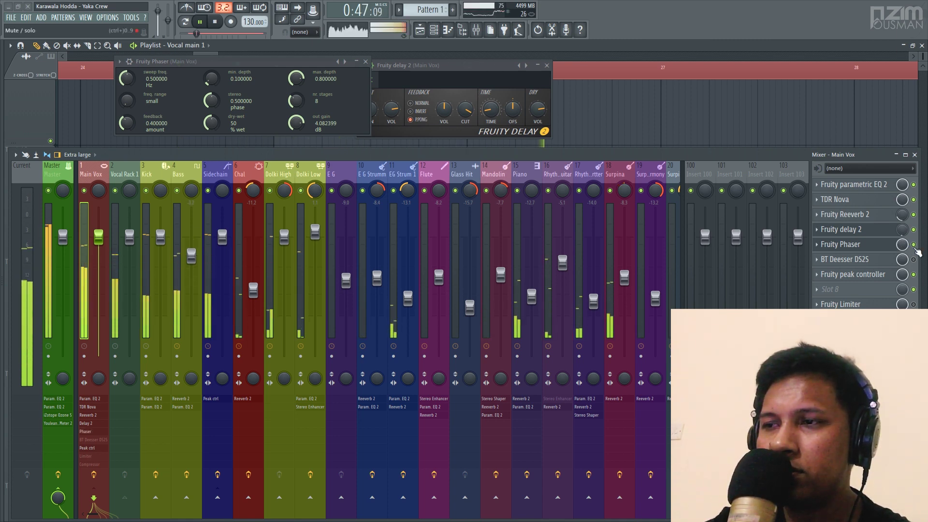
{"action": "key", "text": "space"}
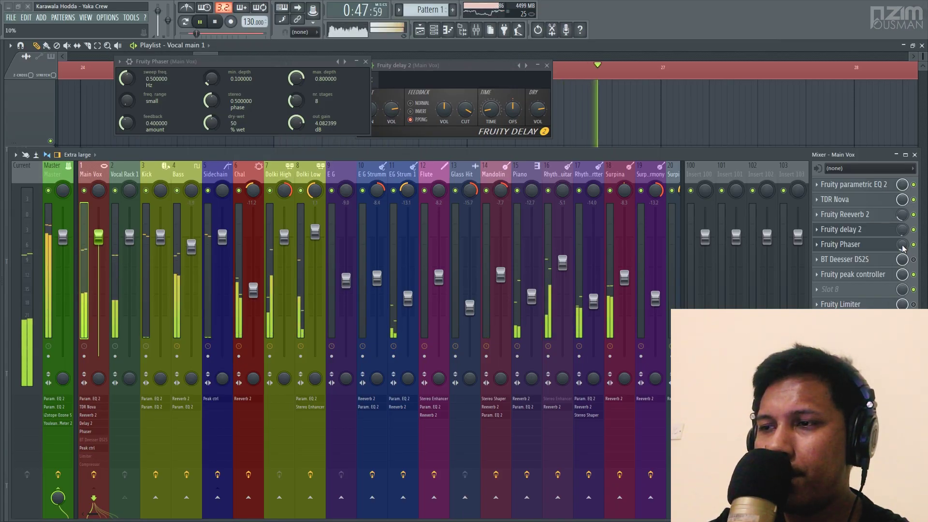
{"action": "key", "text": "space"}
Enable BT Deesser DS2S on Main Vox, audition its Listen switch at B, and return the switch to A
{"action": "left_click", "coordinate": [888, 260]}
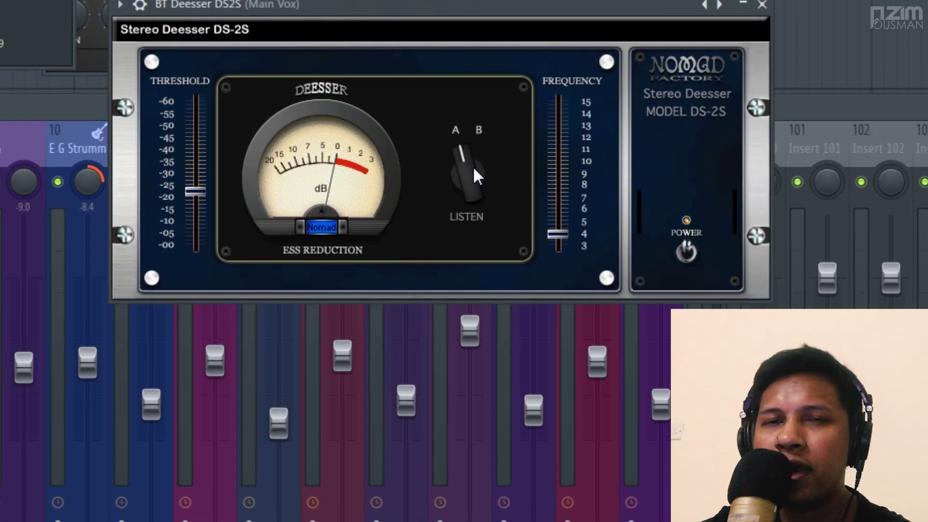
{"action": "left_click", "coordinate": [473, 166]}
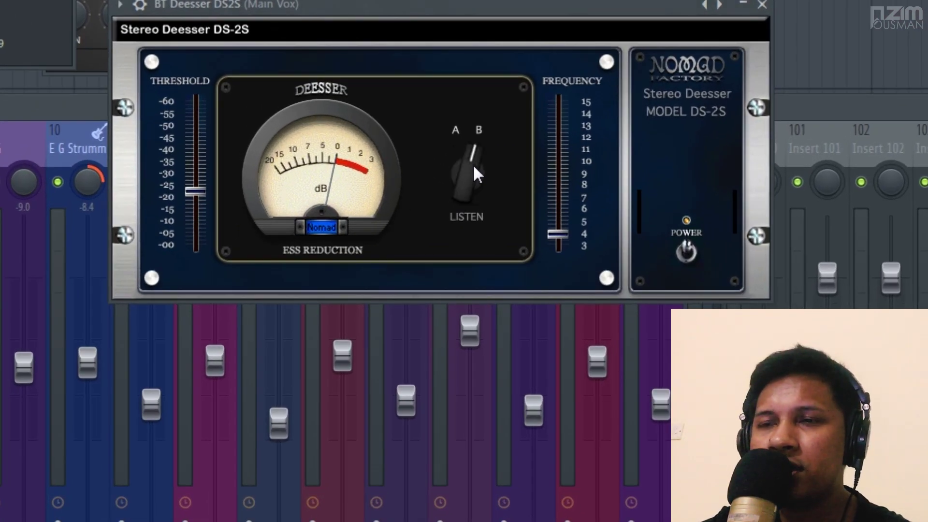
{"action": "key", "text": "space"}
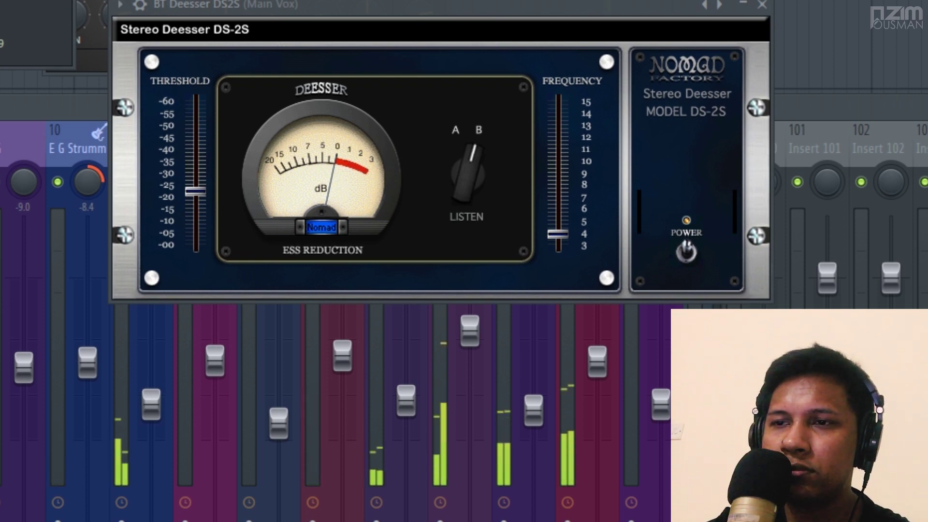
{"action": "left_click", "coordinate": [458, 169]}
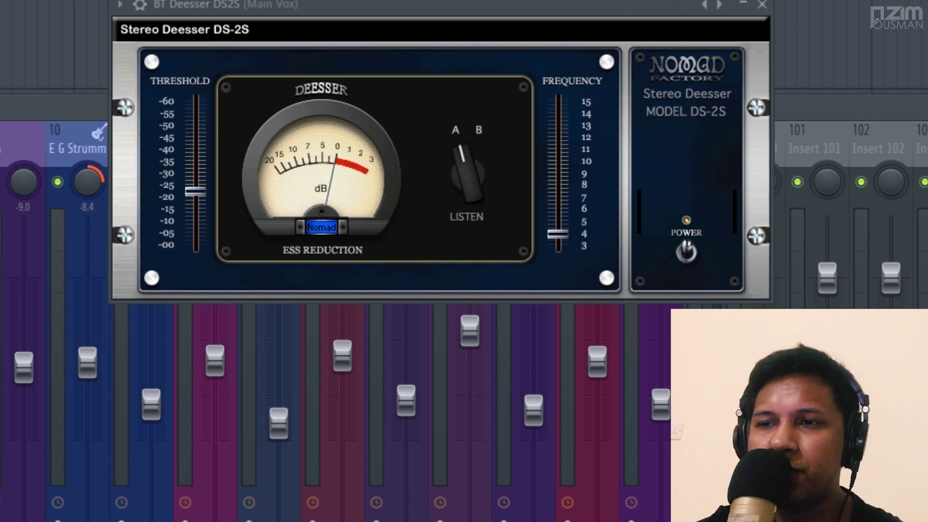
{"action": "left_click_drag", "start_coordinate": [419, 17], "coordinate": [341, 33]}
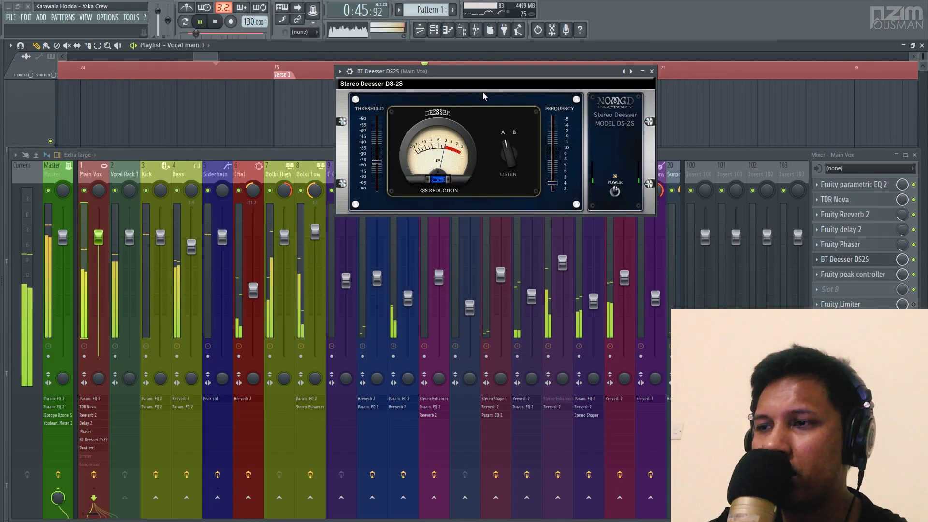
Set the threshold of Fruity Compressor on Main Vox to -20.7 dB and close its window
{"action": "key", "text": "space"}
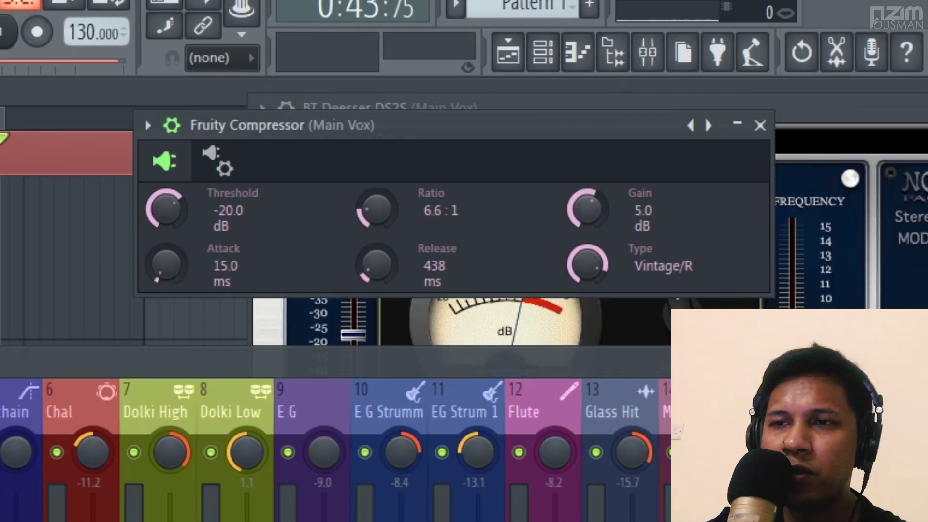
{"action": "mouse_move", "coordinate": [165, 209]}
{"action": "left_mouse_down"}
{"action": "mouse_move", "coordinate": [165, 259]}
{"action": "mouse_move", "coordinate": [165, 210]}
{"action": "left_mouse_up"}
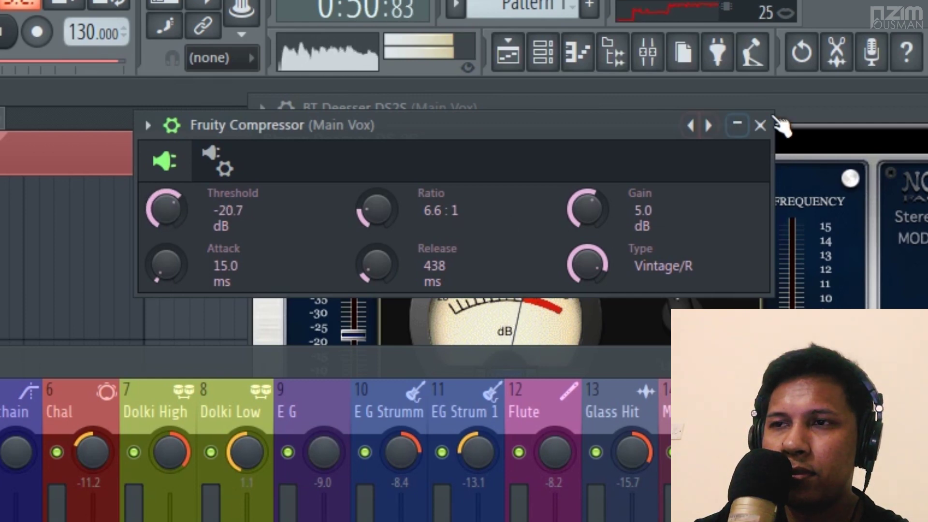
{"action": "left_click", "coordinate": [760, 126]}
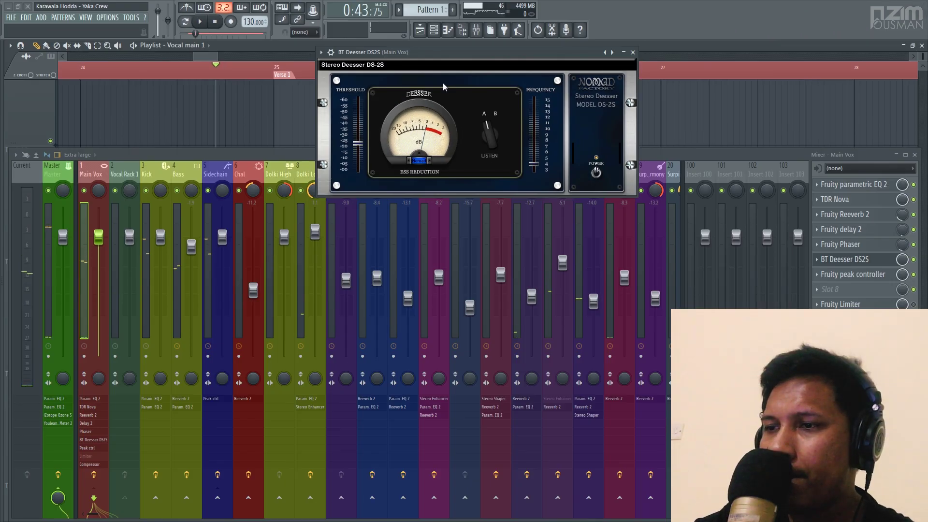
Load Fruity Limiter into effect slot 9 of Main Vox and hide the mixer to reveal its controls
{"action": "left_click", "coordinate": [841, 304]}
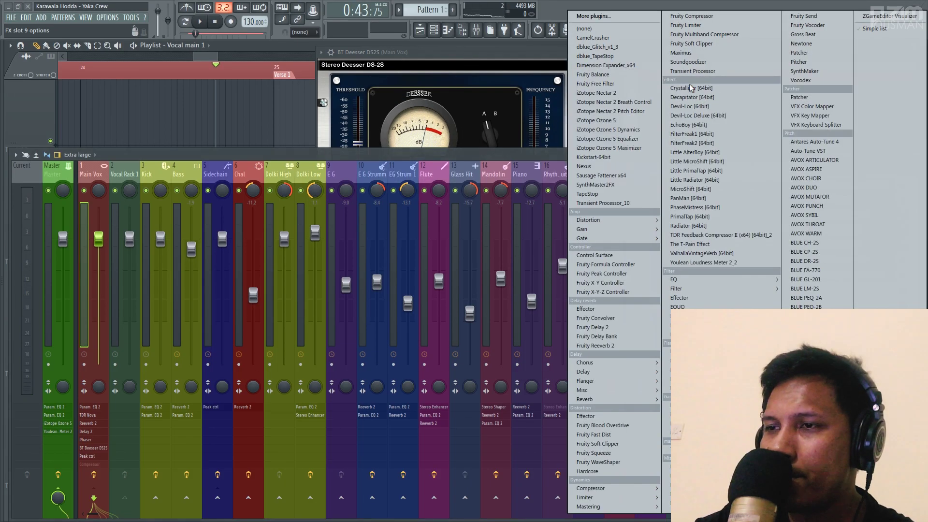
{"action": "left_click", "coordinate": [694, 26]}
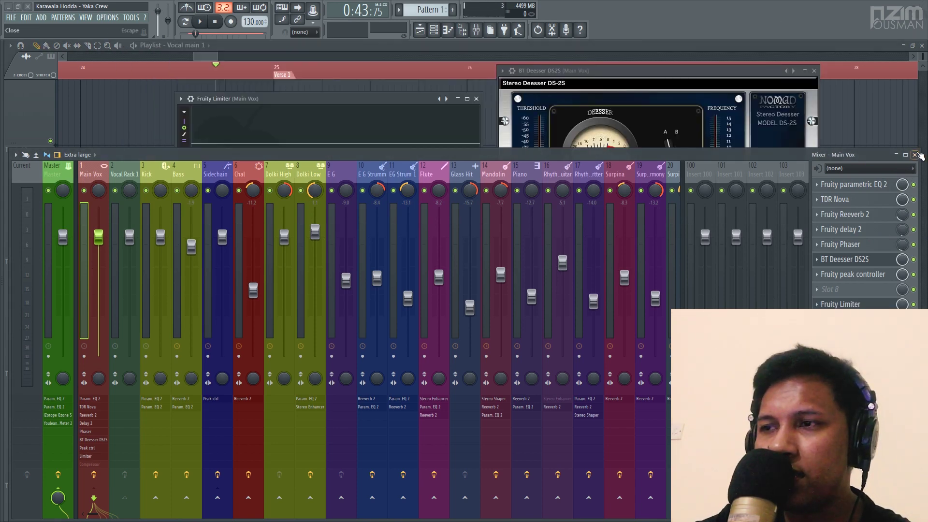
{"action": "left_click", "coordinate": [917, 154]}
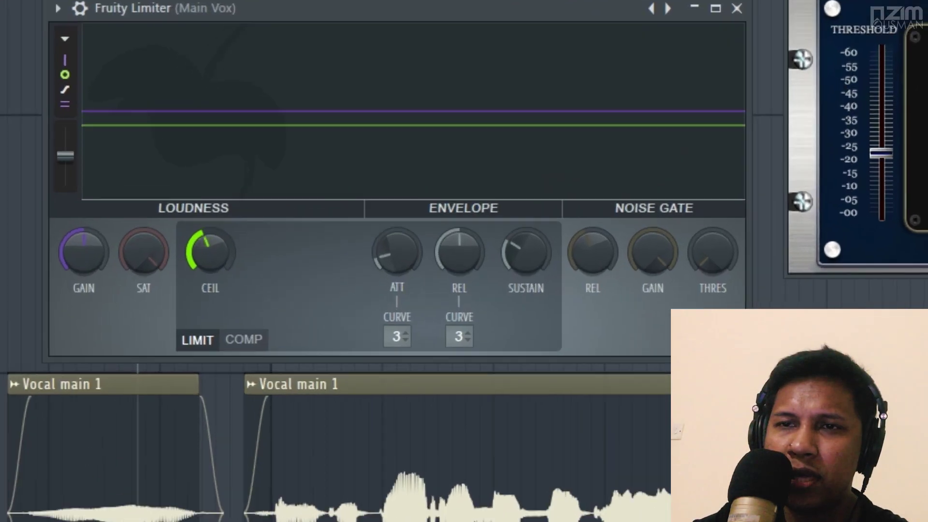
Lower the ceiling of Fruity Limiter on Main Vox, audition the vocal and hide the mixer
{"action": "left_click_drag", "start_coordinate": [256, 202], "coordinate": [257, 227]}
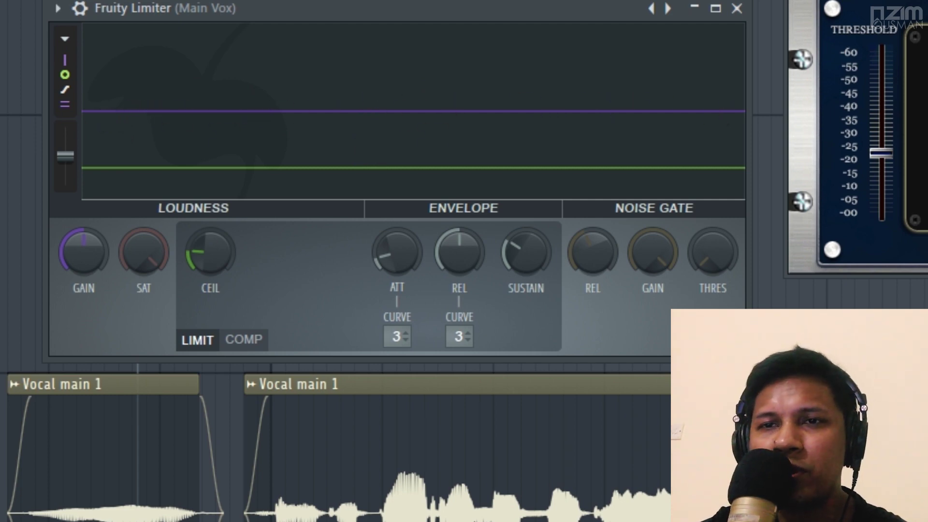
{"action": "key", "text": "space"}
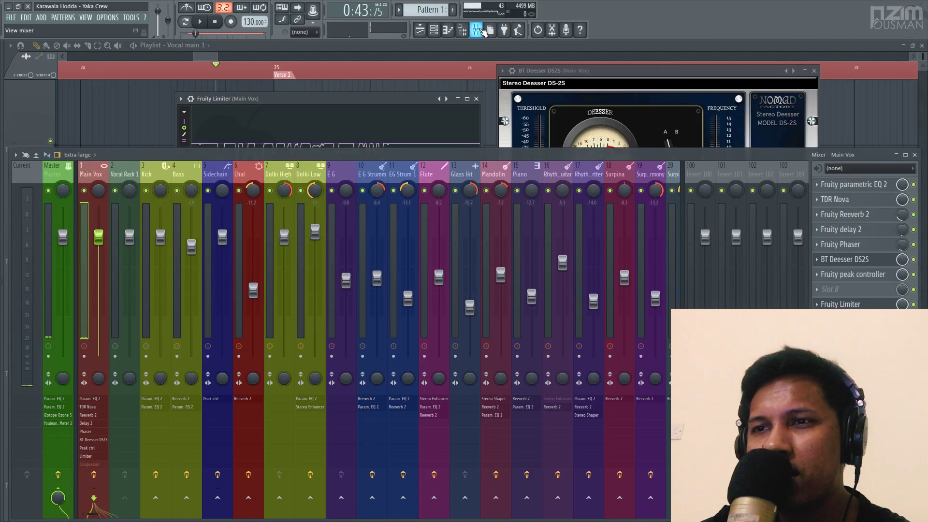
{"action": "key", "text": "F9"}
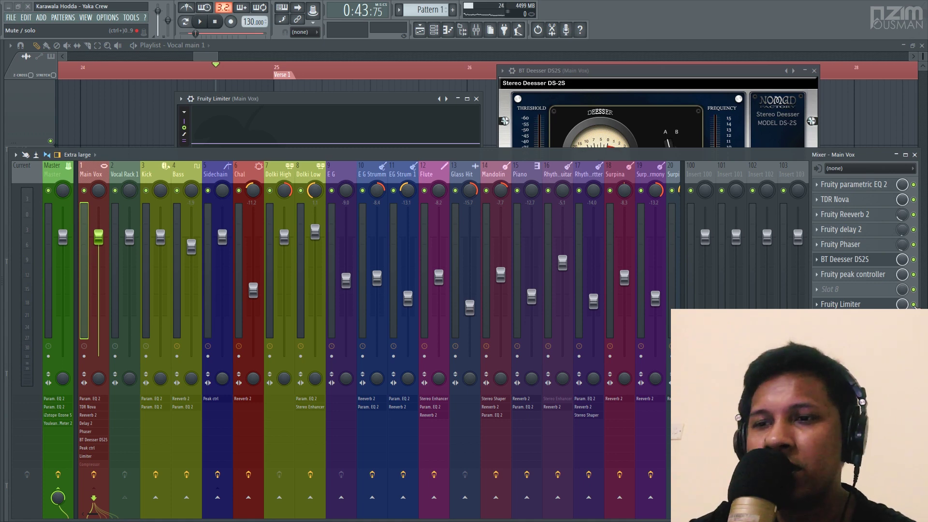
{"action": "left_click", "coordinate": [917, 156]}
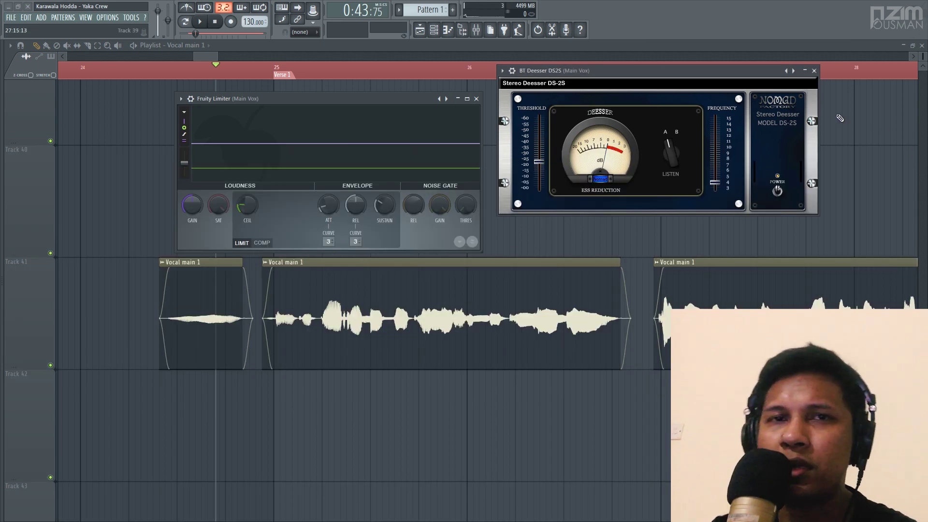